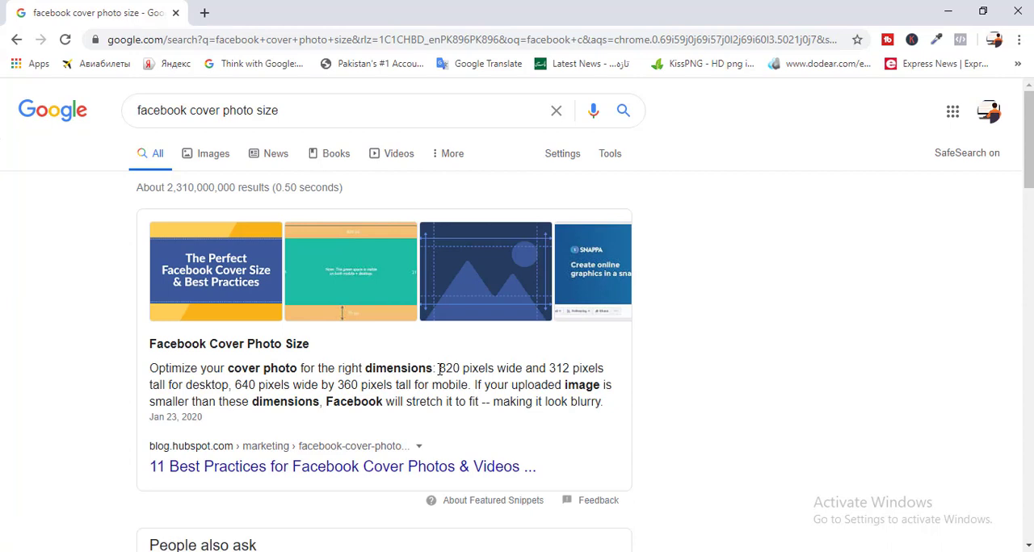
# Step: Highlight the 820 by 312 pixel desktop cover size in the search result and start a new Photoshop document measured in pixels
pyautogui.moveTo(438, 368); pyautogui.dragTo(571, 371)
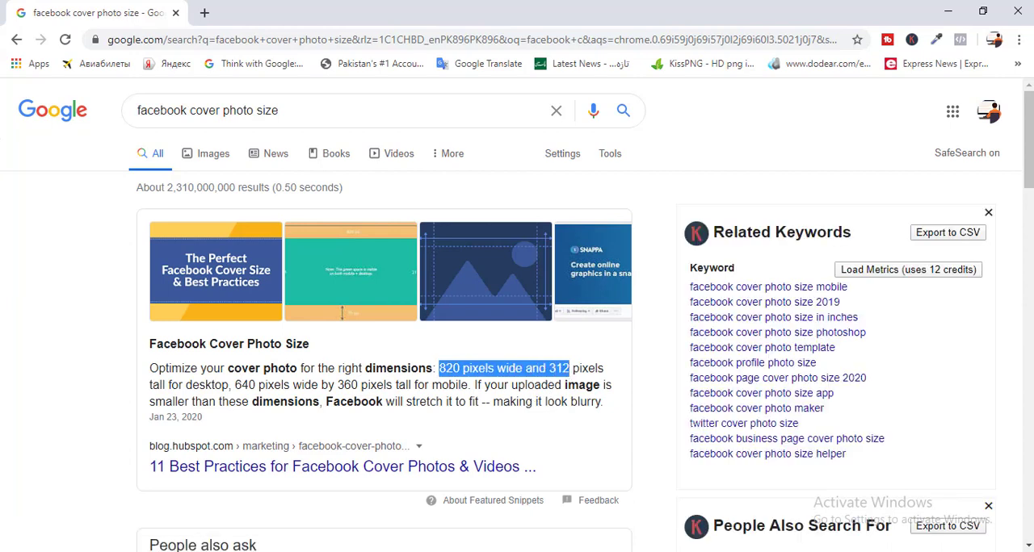
pyautogui.click(652, 551)
pyautogui.click(33, 9)
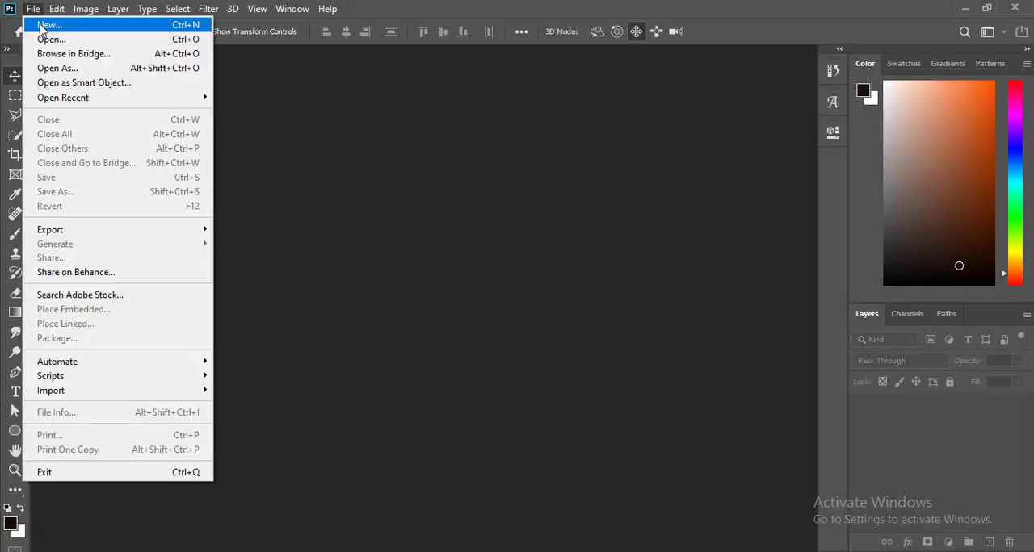
pyautogui.click(46, 26)
pyautogui.click(327, 209)
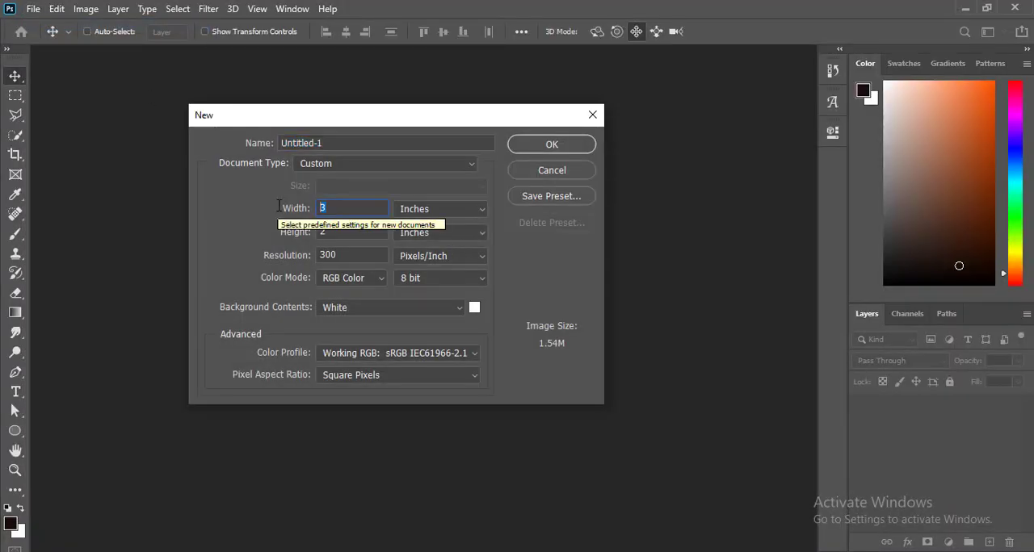
pyautogui.write('820')
pyautogui.click(442, 209)
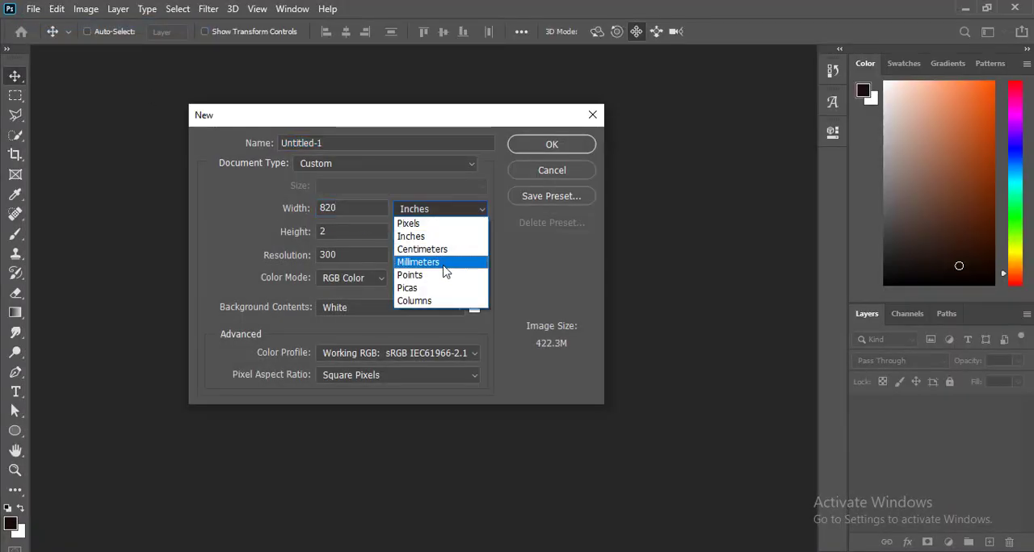
pyautogui.click(405, 224)
# Step: Create the document at 820 by 312 pixels with RGB colour and a white background
pyautogui.doubleClick(375, 210)
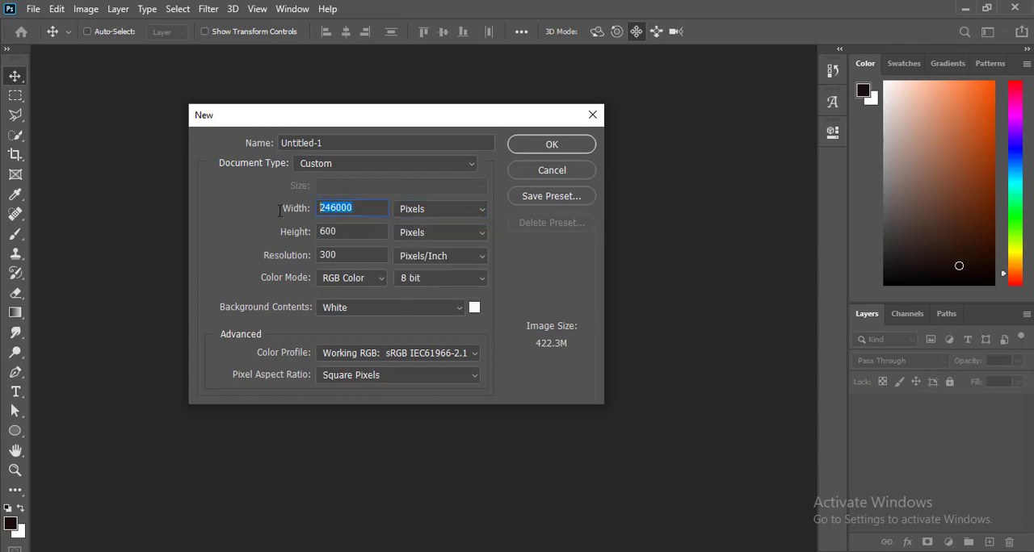
pyautogui.write('820')
pyautogui.press('Tab')
pyautogui.write('3')
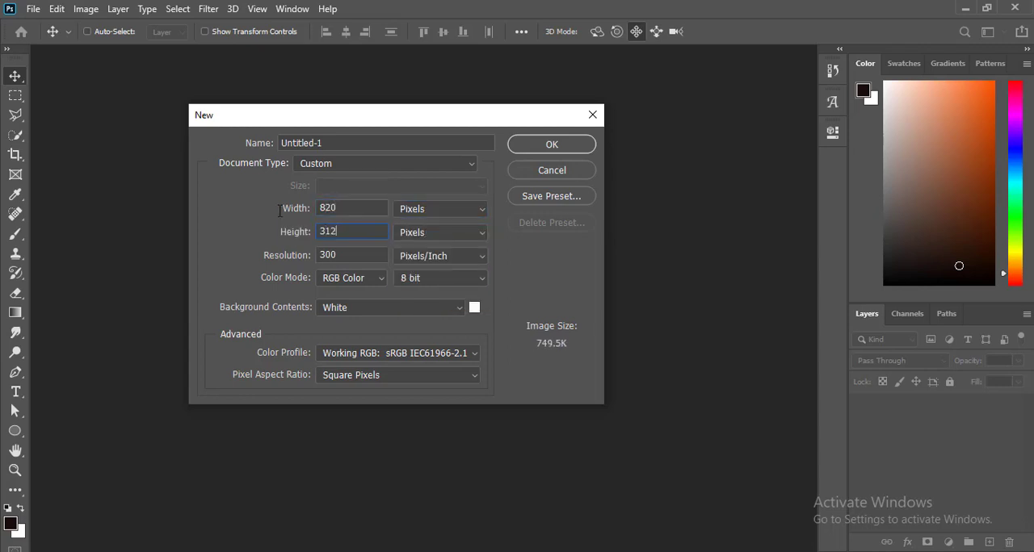
pyautogui.click(367, 281)
pyautogui.click(337, 308)
pyautogui.click(552, 145)
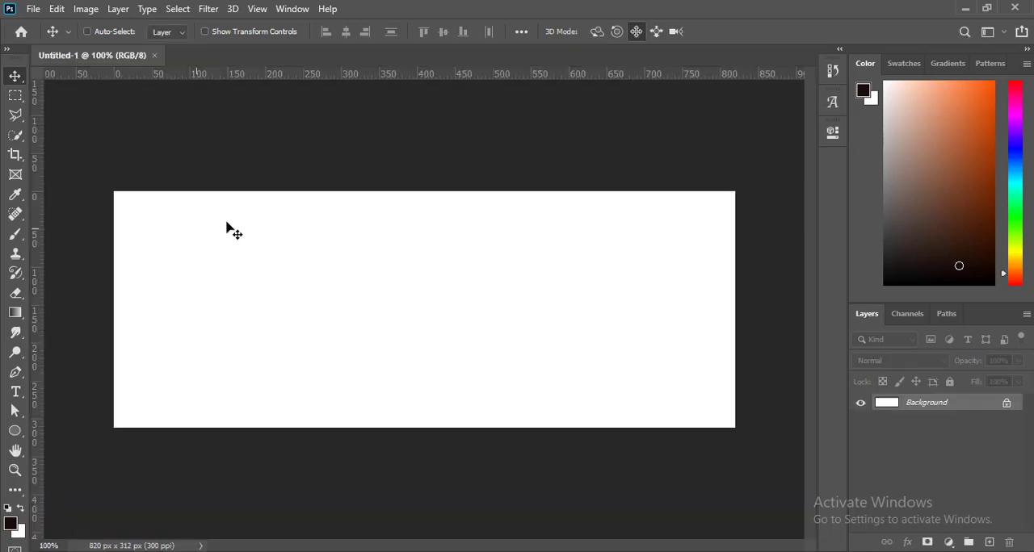
# Step: Add a new empty layer above the background
pyautogui.click(949, 543)
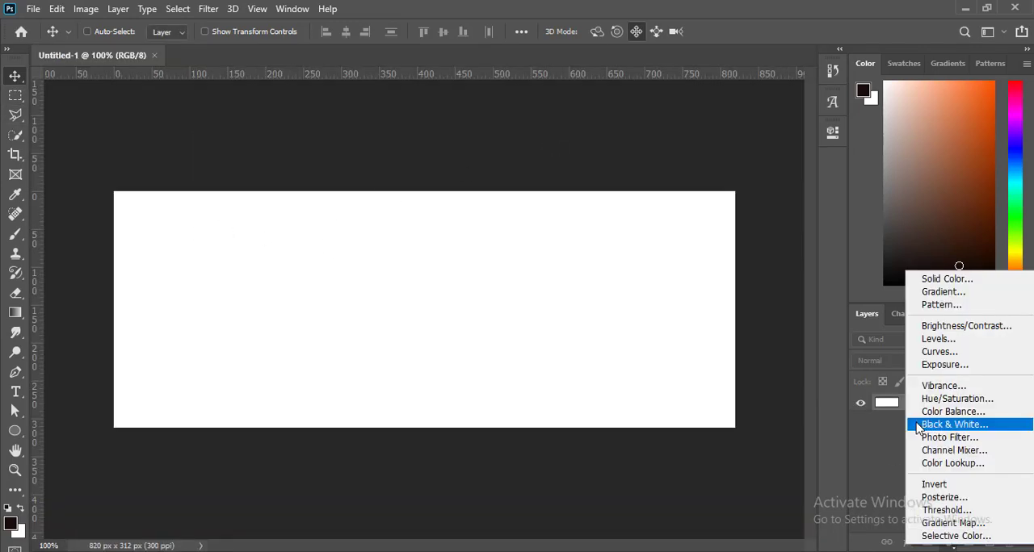
pyautogui.click(840, 436)
pyautogui.click(949, 542)
pyautogui.click(878, 514)
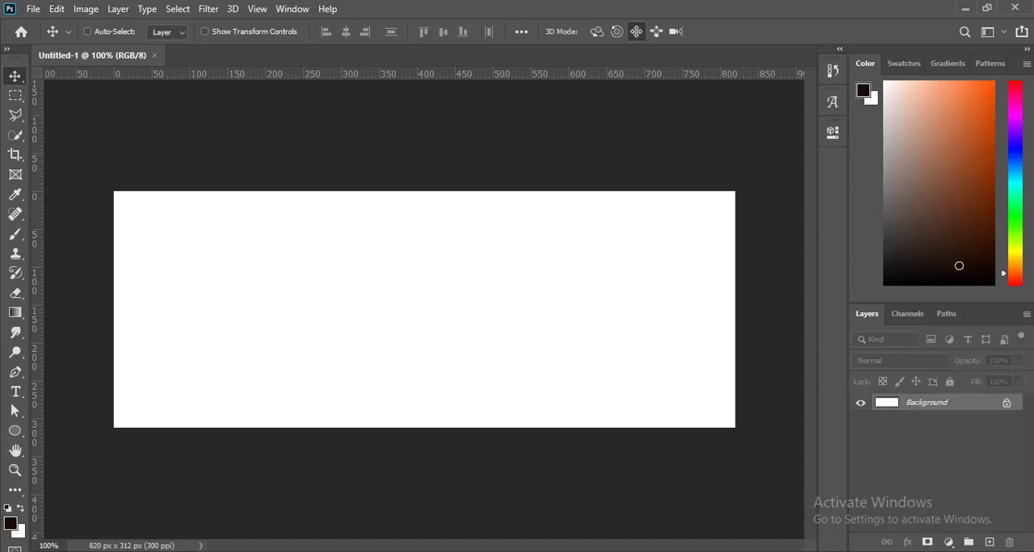
pyautogui.click(990, 543)
# Step: Try a linear gradient fill at 90° on the new layer
pyautogui.click(949, 543)
pyautogui.click(936, 291)
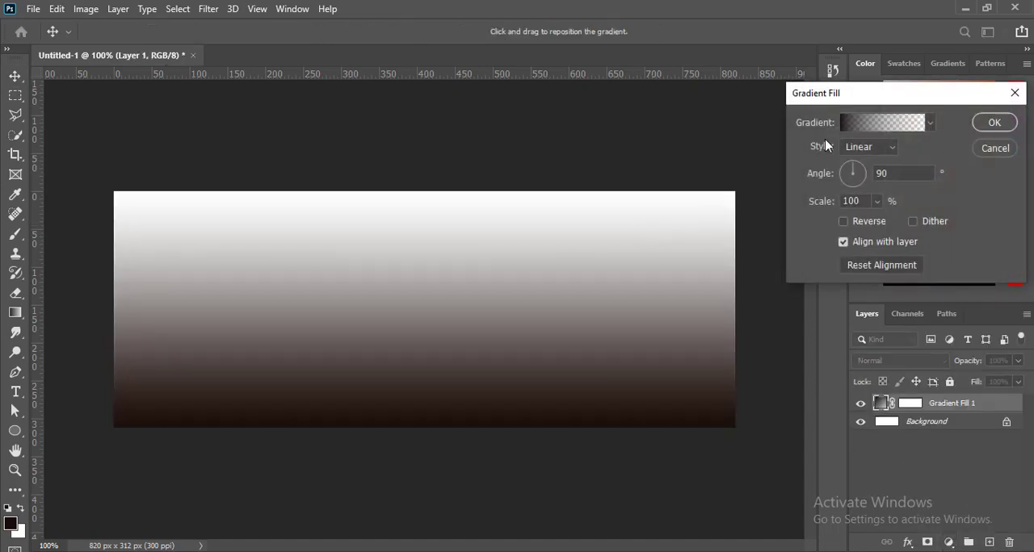
pyautogui.click(993, 123)
pyautogui.hotkey('ctrl', 'z')
# Step: Open calender colore.tif and copy its group of colour swatches into the Untitled-1 cover document
pyautogui.click(34, 8)
pyautogui.click(47, 42)
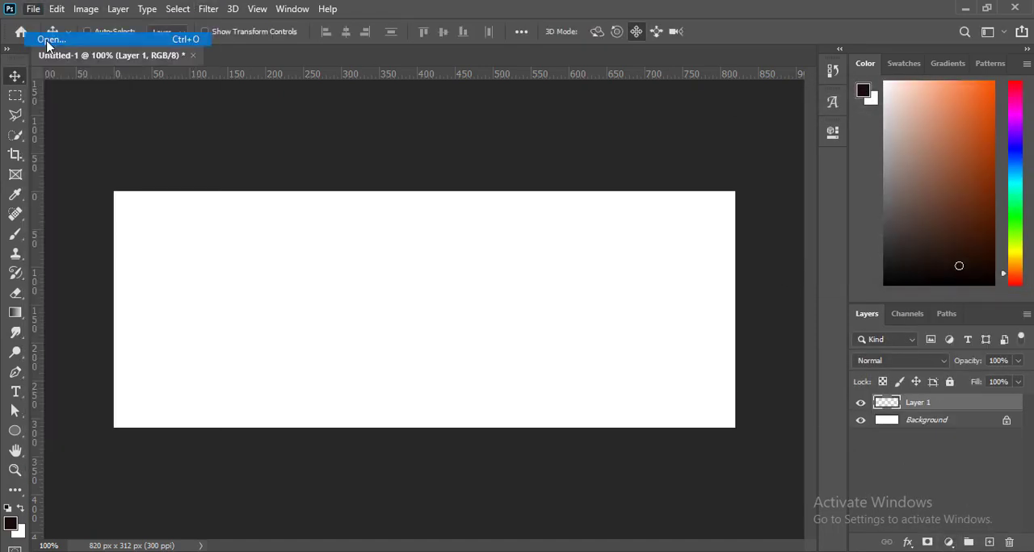
pyautogui.press('Return')
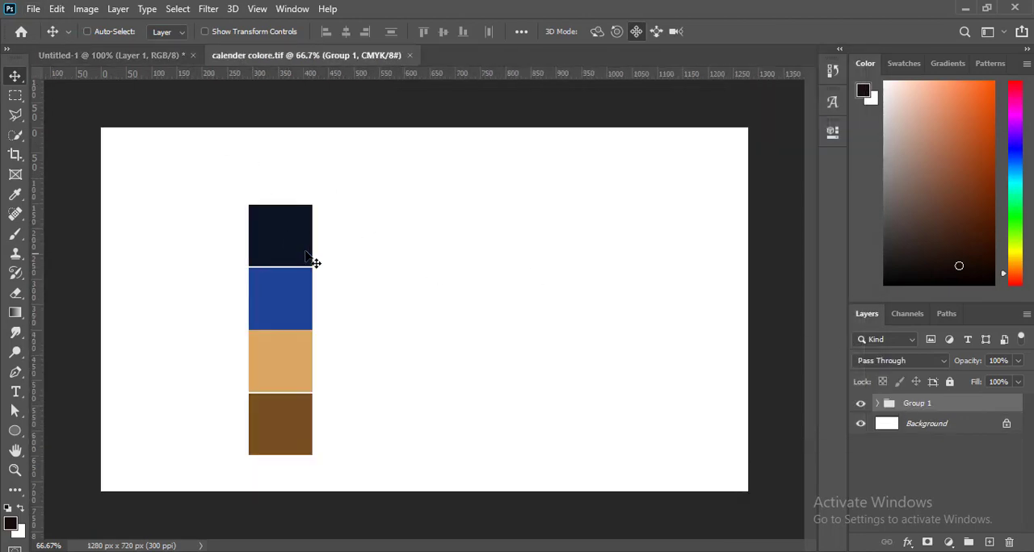
pyautogui.moveTo(313, 263); pyautogui.dragTo(251, 275)
# Step: Scale the swatch group to about 39% and place it near the left edge of the cover
pyautogui.hotkey('ctrl', 't')
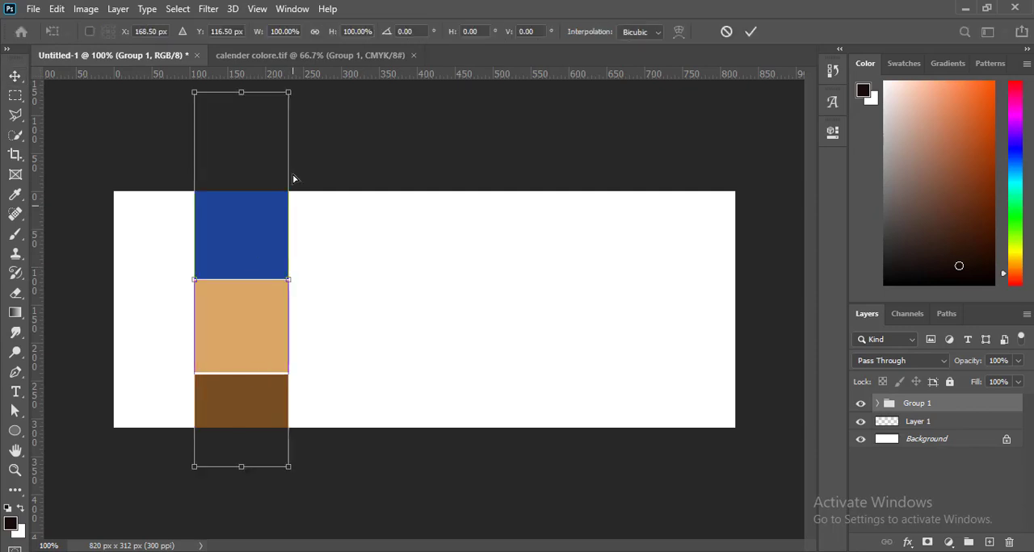
pyautogui.moveTo(289, 93); pyautogui.dragTo(149, 257)
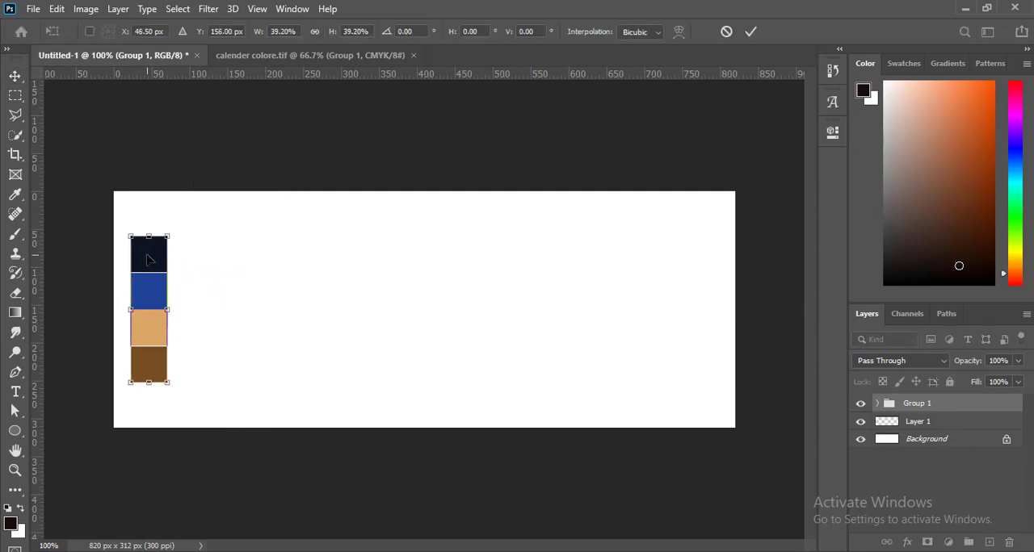
pyautogui.press('Return')
# Step: Turn the empty Layer 1 into a gradient fill layer using the Foreground to Background preset
pyautogui.click(928, 424)
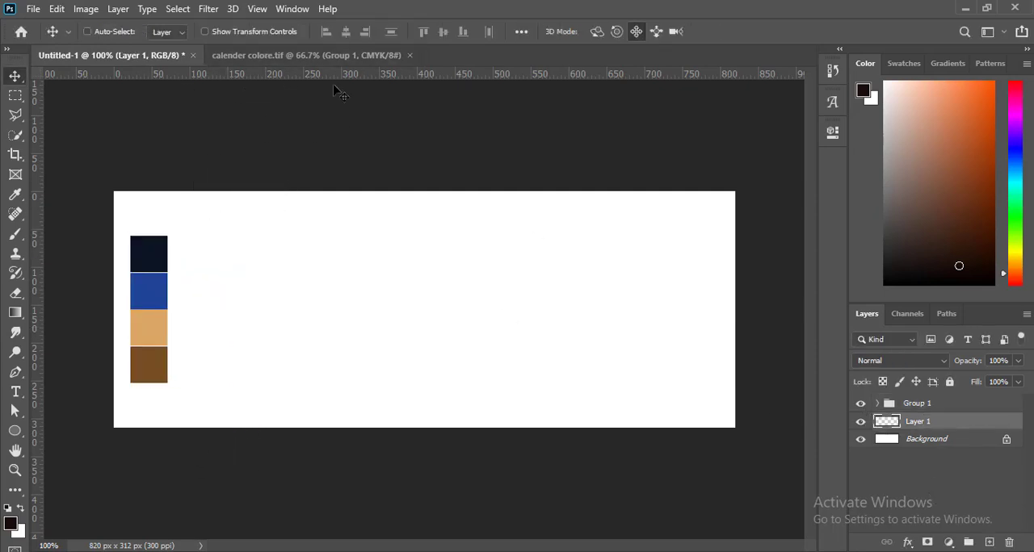
pyautogui.click(948, 542)
pyautogui.click(923, 289)
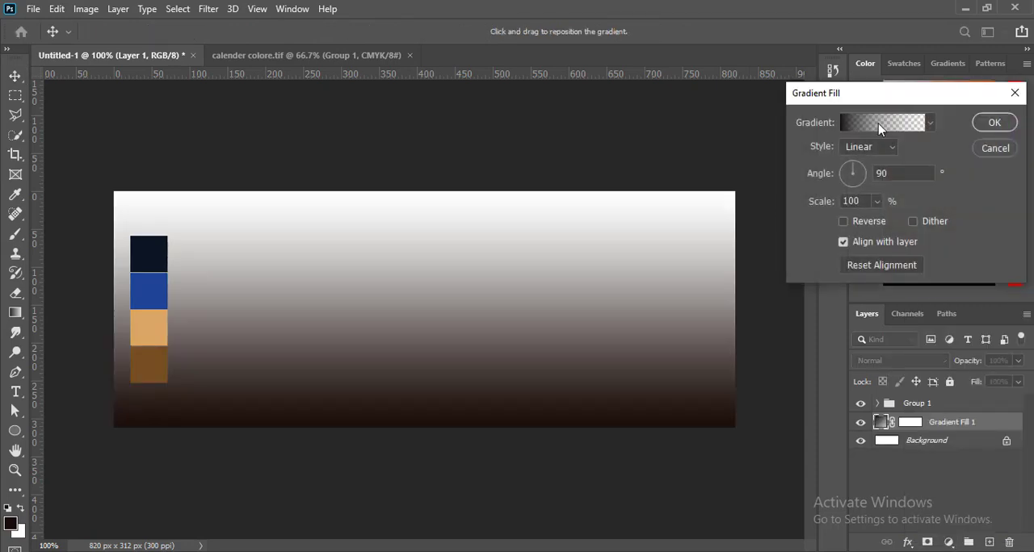
pyautogui.click(878, 120)
pyautogui.click(668, 125)
pyautogui.click(687, 148)
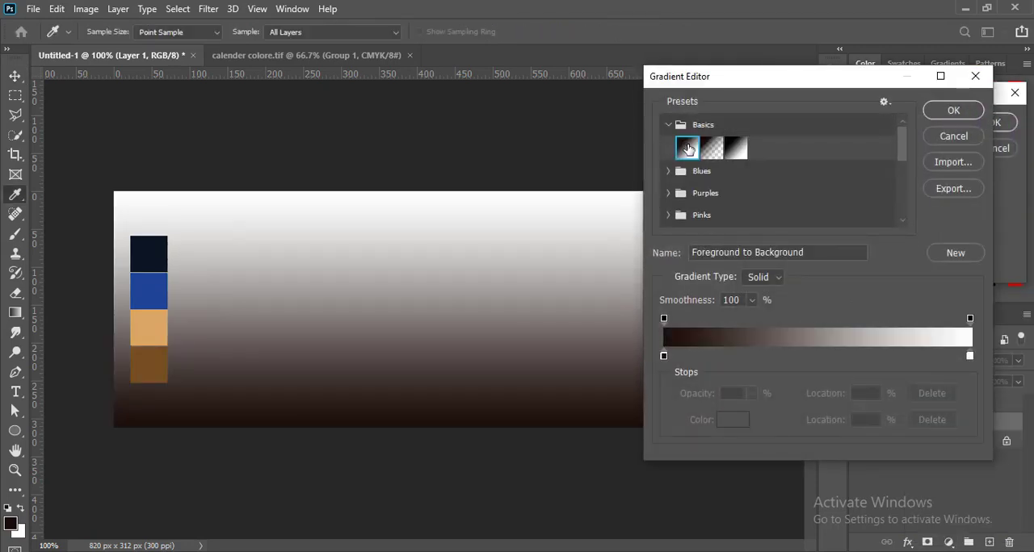
pyautogui.click(952, 111)
# Step: Sample the dark navy swatch for the gradient's start stop and the blue swatch, 1e4494, for its end stop
pyautogui.click(878, 119)
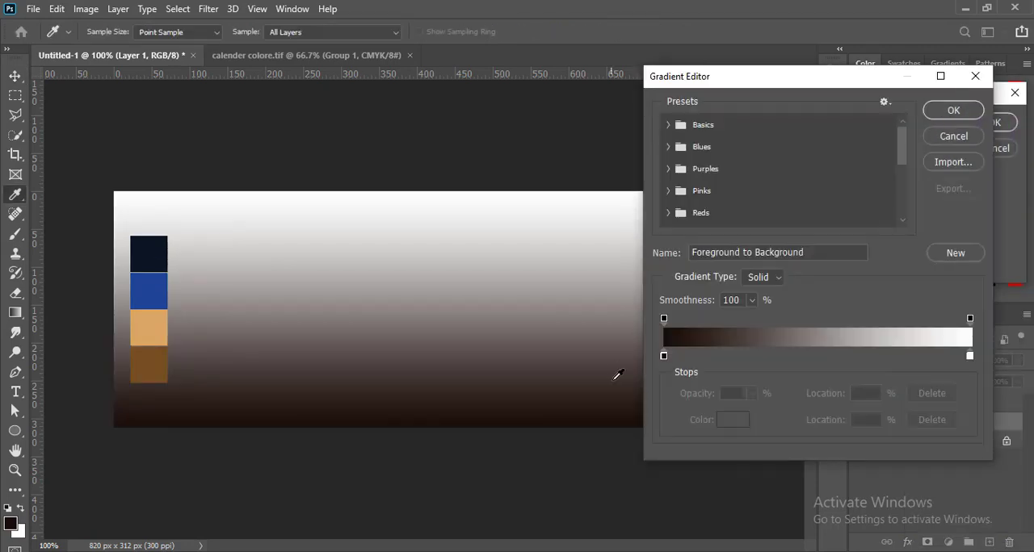
pyautogui.doubleClick(663, 358)
pyautogui.click(135, 241)
pyautogui.click(859, 280)
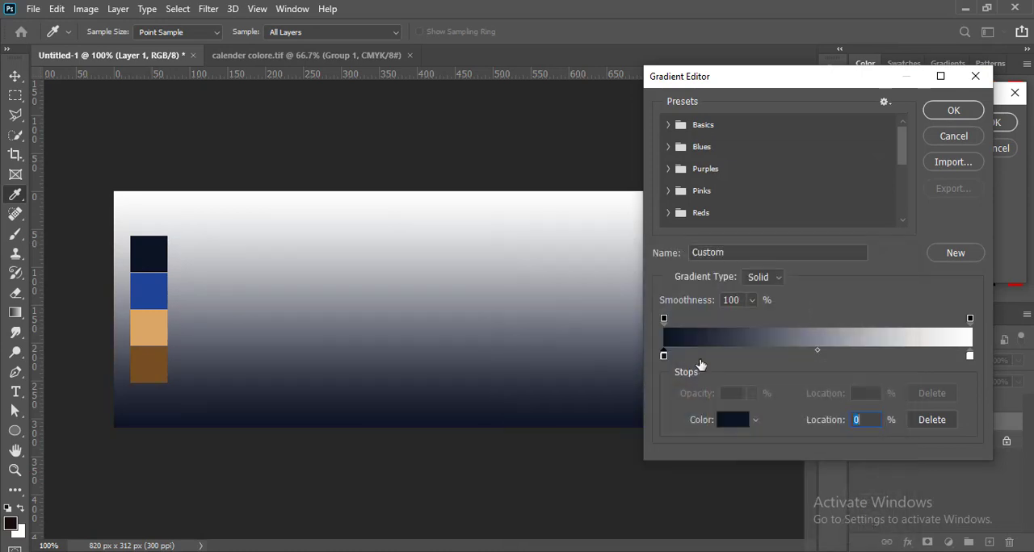
pyautogui.doubleClick(970, 357)
pyautogui.click(149, 285)
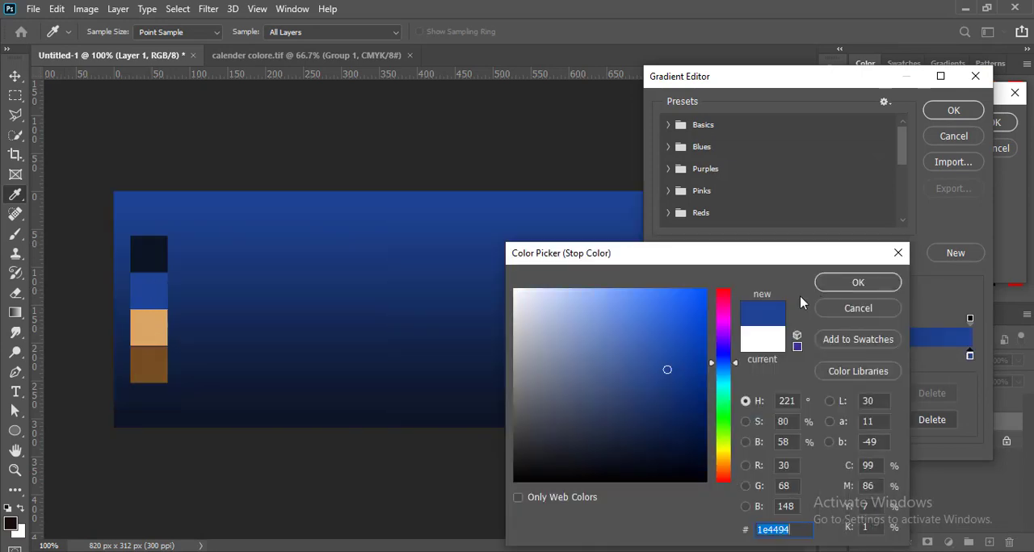
pyautogui.click(842, 285)
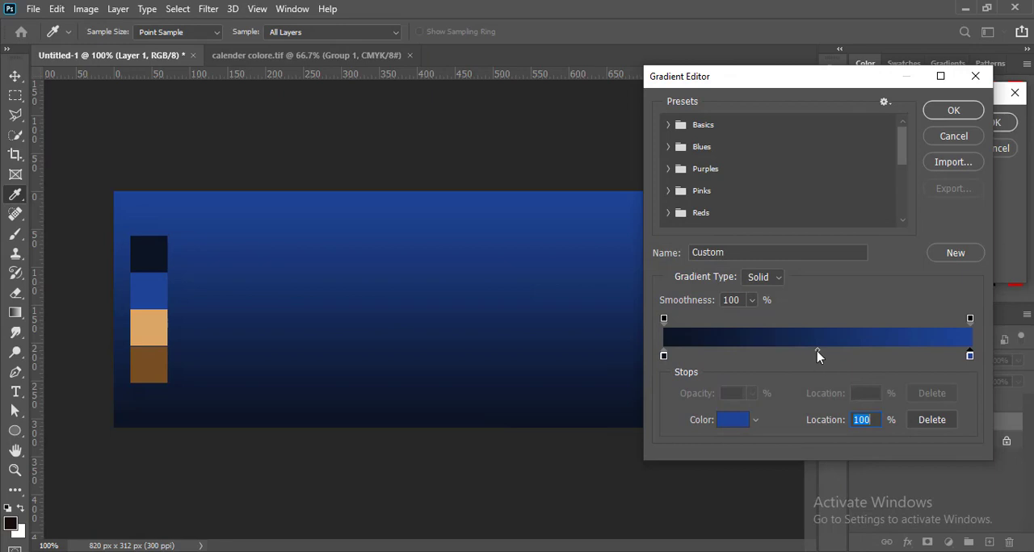
# Step: Set the gradient's midpoint location to 50% and apply the gradient fill
pyautogui.moveTo(817, 353); pyautogui.dragTo(835, 354)
pyautogui.write('50')
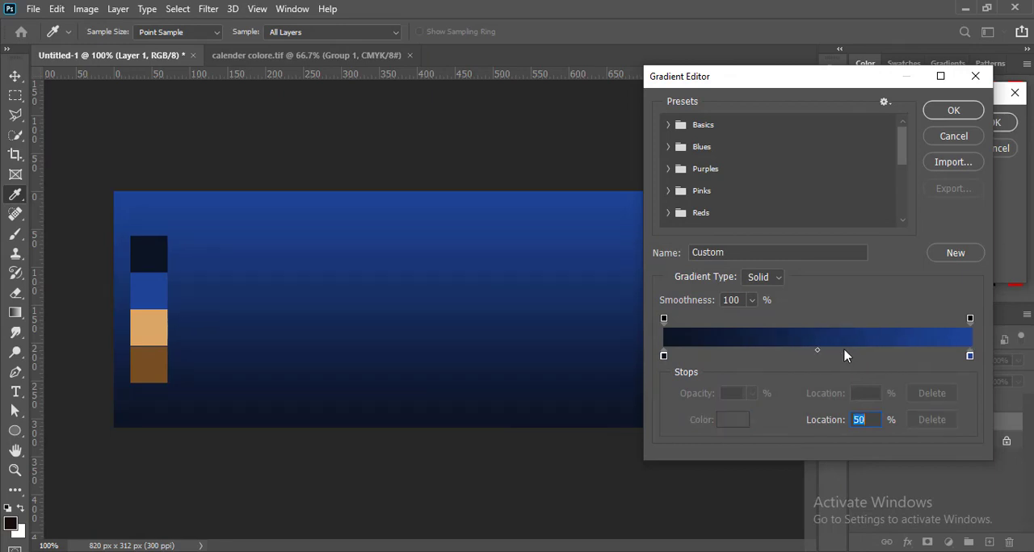
pyautogui.click(953, 111)
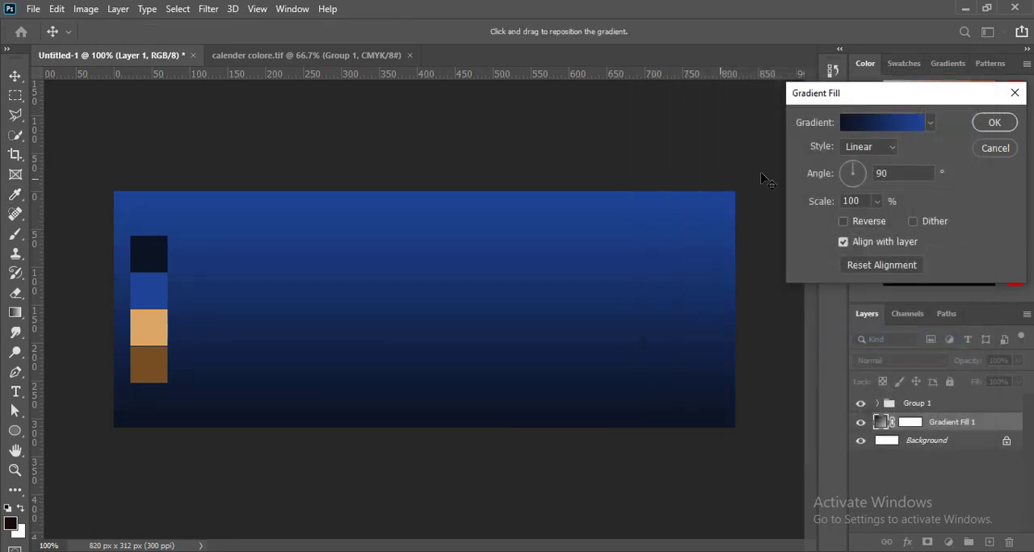
pyautogui.click(980, 124)
# Step: Place a vertical and a horizontal guide through the centre of the cover
pyautogui.moveTo(38, 251); pyautogui.dragTo(426, 220)
pyautogui.moveTo(294, 98); pyautogui.dragTo(282, 312)
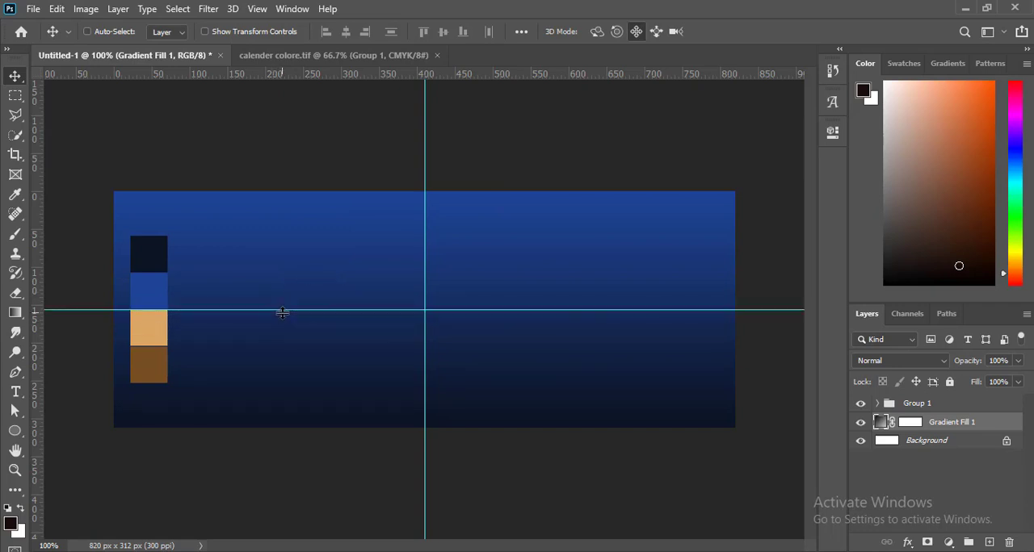
# Step: Draw a black circle about 195 px wide near the centre of the cover on a new layer
pyautogui.click(988, 542)
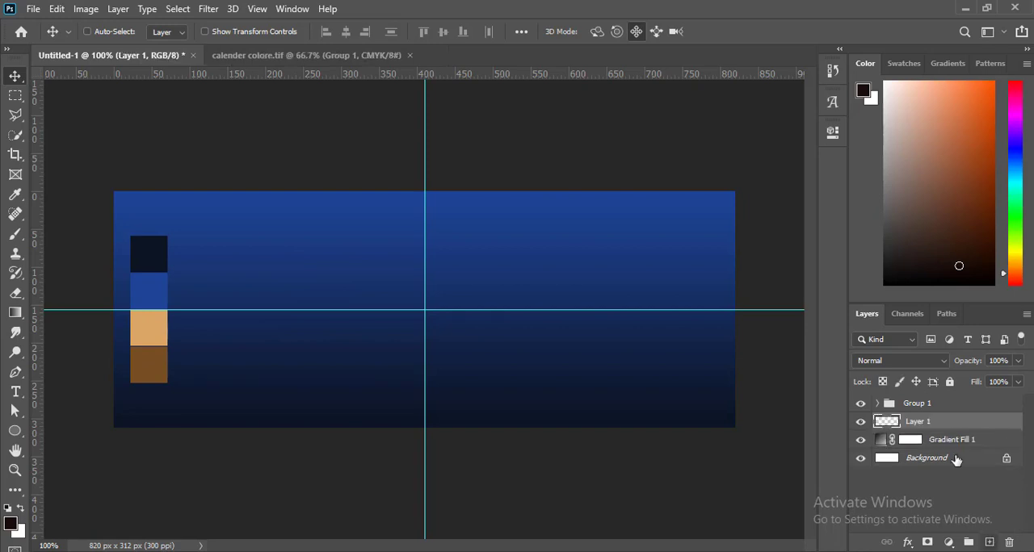
pyautogui.moveTo(13, 437); pyautogui.dragTo(73, 466)
pyautogui.moveTo(362, 265); pyautogui.dragTo(509, 413)
# Step: Enlarge the circle to about 205 px and centre it on the vertical guide
pyautogui.press('v')
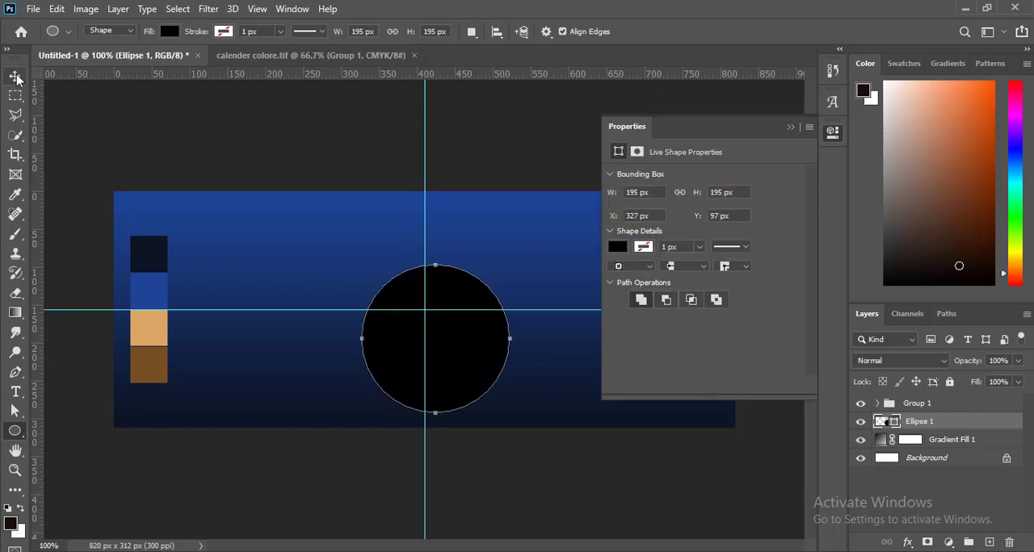
pyautogui.moveTo(446, 297); pyautogui.dragTo(436, 259)
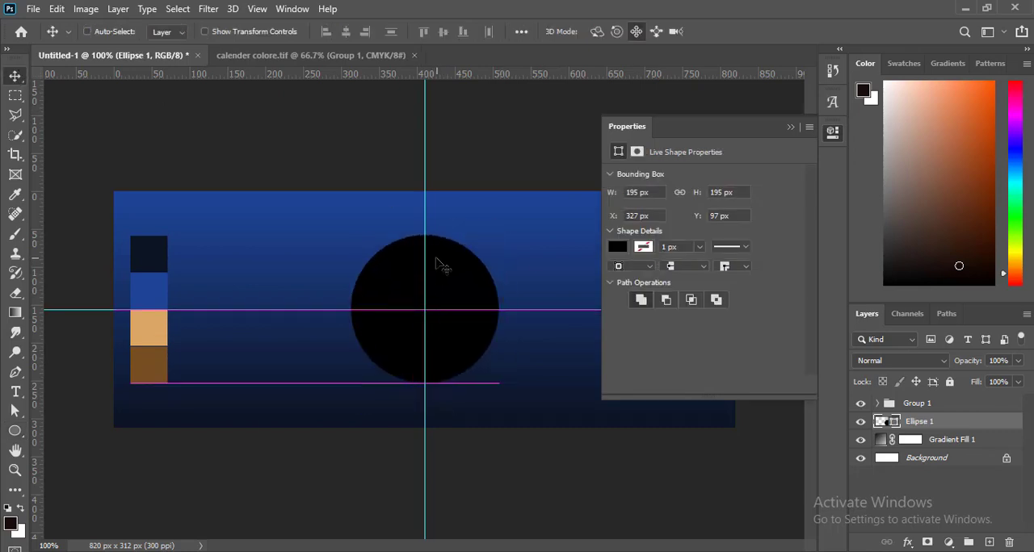
pyautogui.hotkey('ctrl', 't')
pyautogui.moveTo(498, 236); pyautogui.dragTo(506, 228)
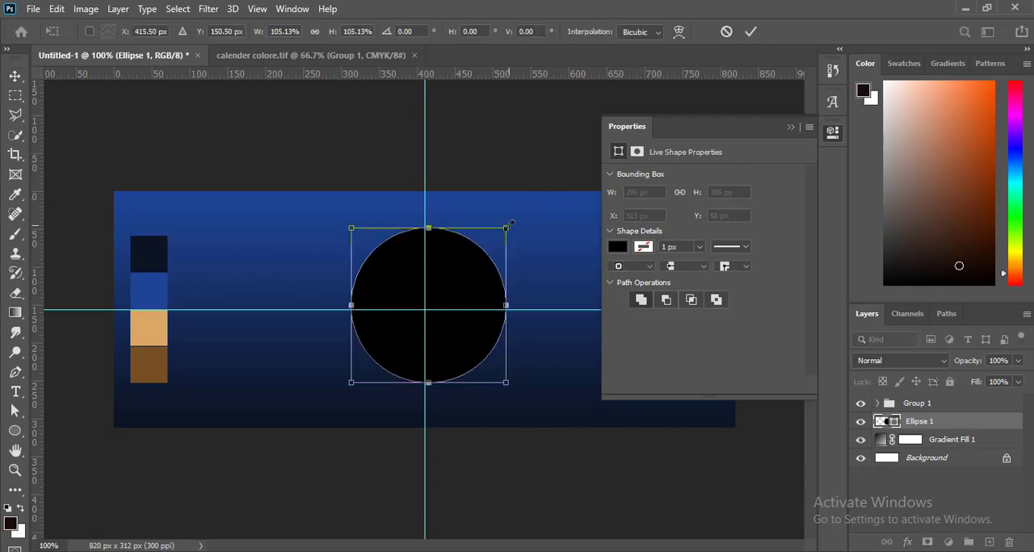
pyautogui.press('Return')
pyautogui.moveTo(471, 273); pyautogui.dragTo(464, 267)
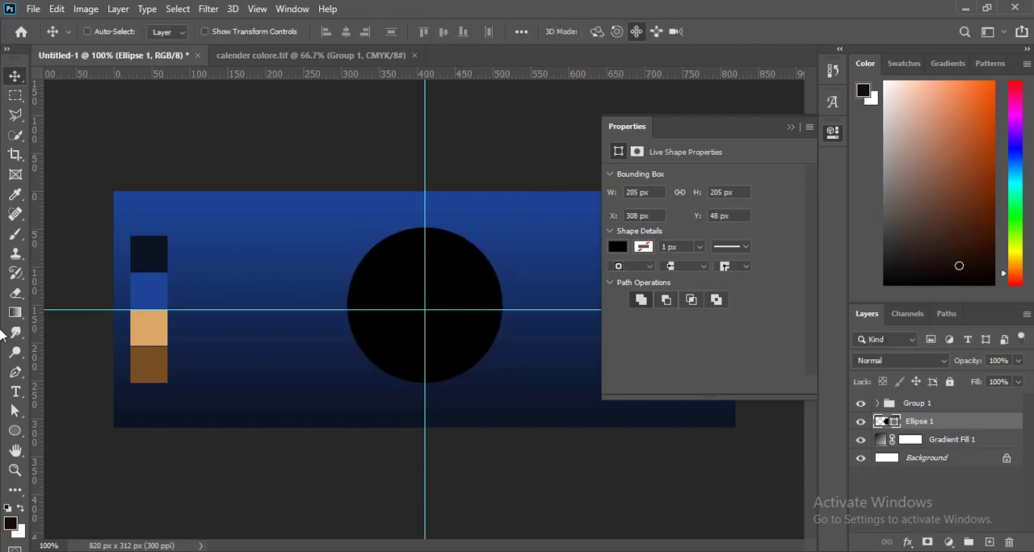
# Step: Fill the circle with the dark brown colour sampled from the bottom swatch
pyautogui.click(16, 431)
pyautogui.click(171, 31)
pyautogui.click(264, 62)
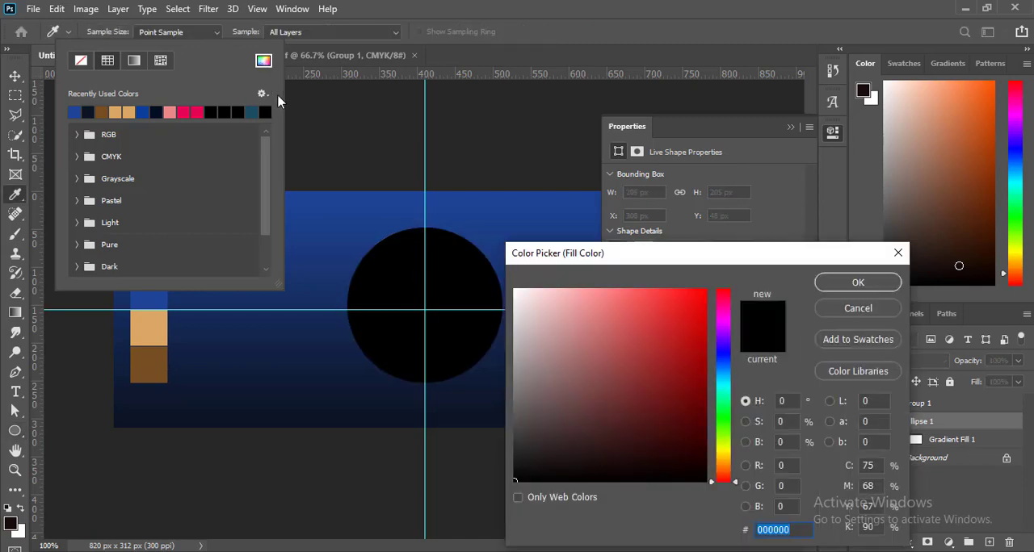
pyautogui.click(160, 361)
pyautogui.click(856, 279)
pyautogui.press('v')
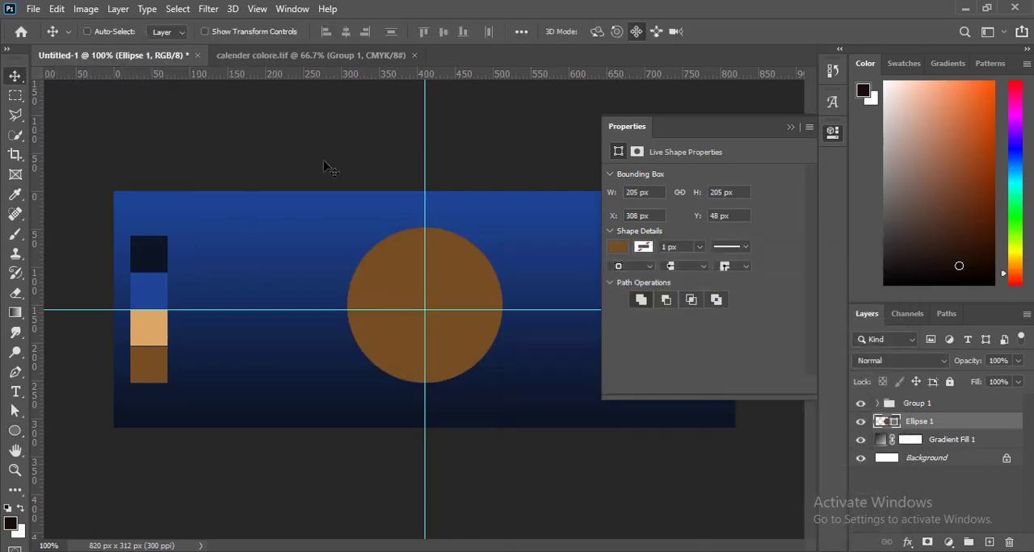
# Step: Duplicate the brown circle as a slightly smaller rasterized copy offset toward the upper right
pyautogui.moveTo(990, 416); pyautogui.dragTo(989, 542)
pyautogui.hotkey('ctrl', 't')
pyautogui.moveTo(349, 385); pyautogui.dragTo(374, 357)
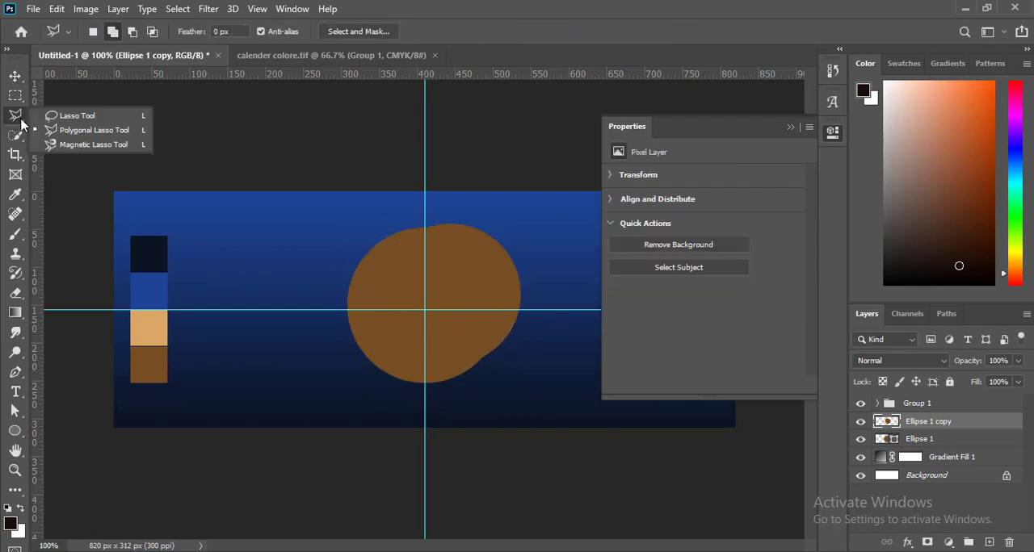
# Step: Select the smaller circle's area with the Quick Selection tool and hide the Ellipse 1 copy layer
pyautogui.click(20, 138)
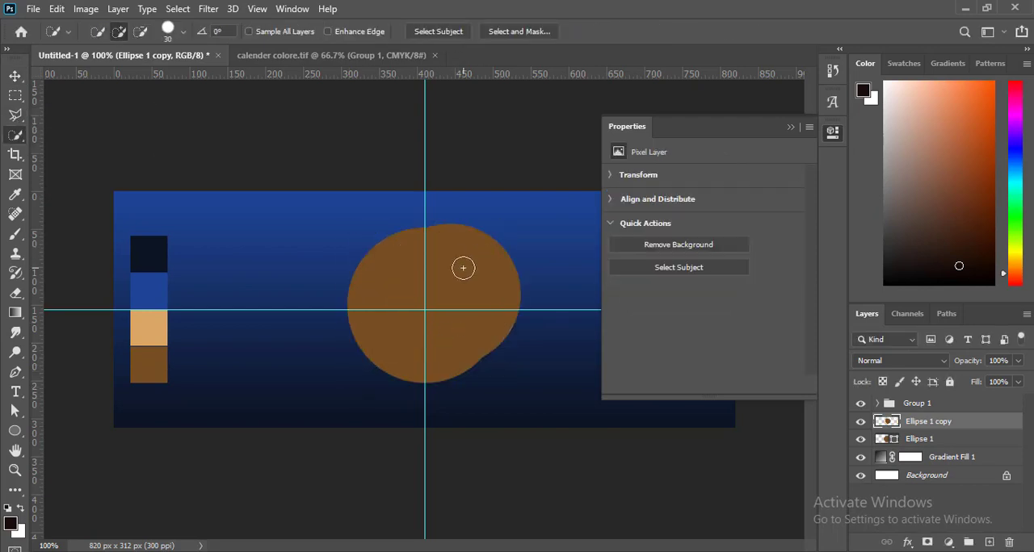
pyautogui.click(463, 268)
pyautogui.click(861, 422)
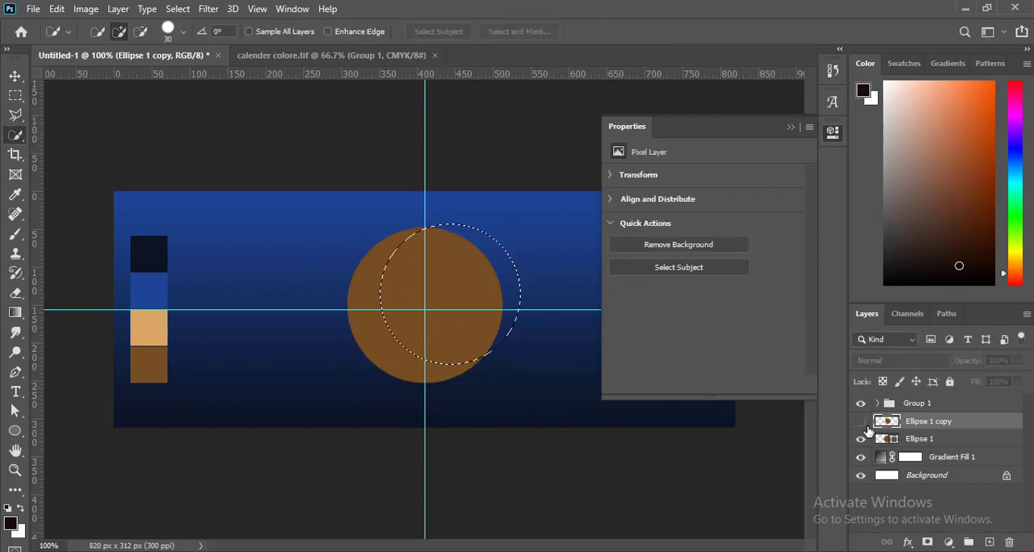
# Step: Rasterize the original Ellipse 1 layer, keeping the circular selection active
pyautogui.click(921, 438)
pyautogui.rightClick(918, 438)
pyautogui.click(767, 232)
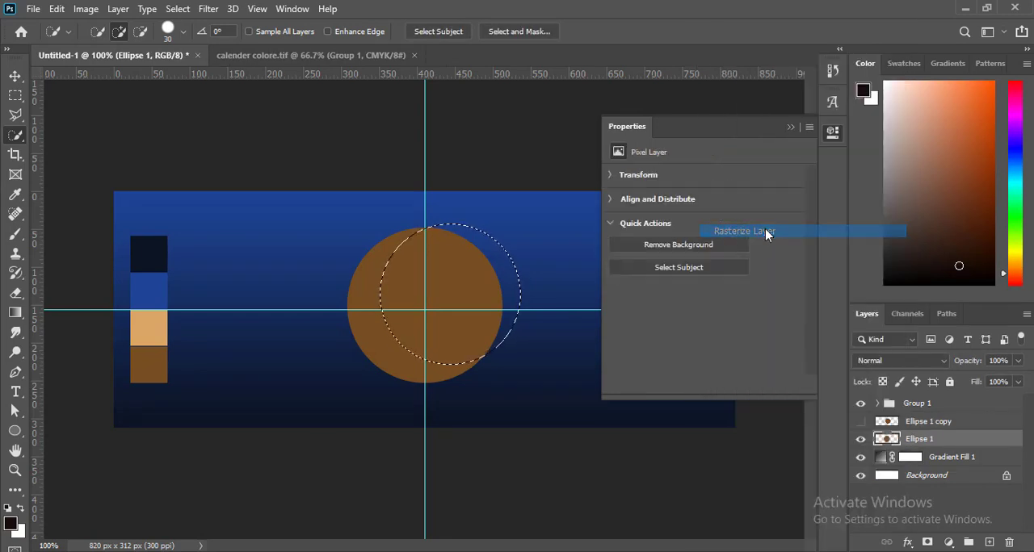
pyautogui.press('m')
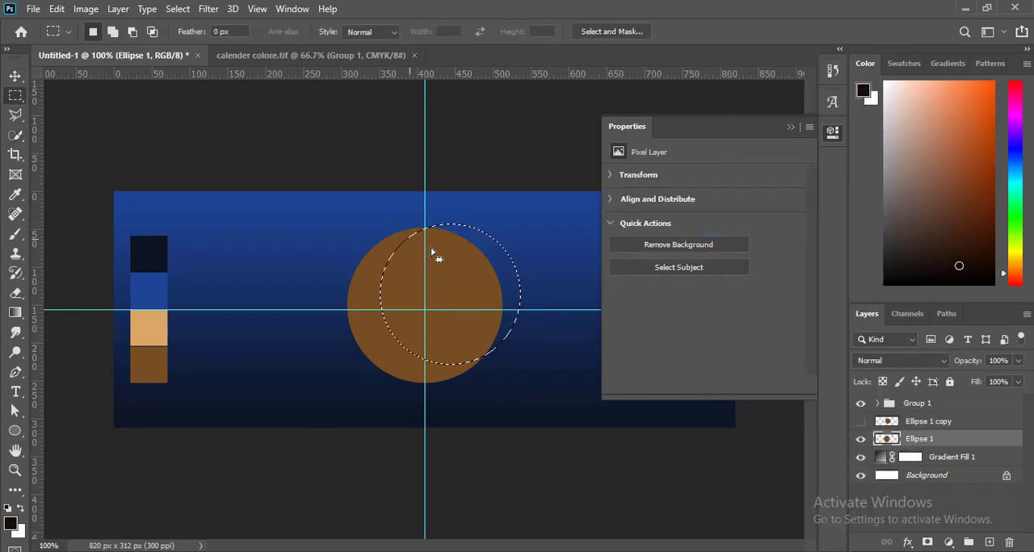
# Step: Shift the circular selection toward the upper right and delete the selected area of Ellipse 1 to form a crescent
pyautogui.moveTo(462, 272); pyautogui.dragTo(466, 260)
pyautogui.press('v')
pyautogui.press('Delete')
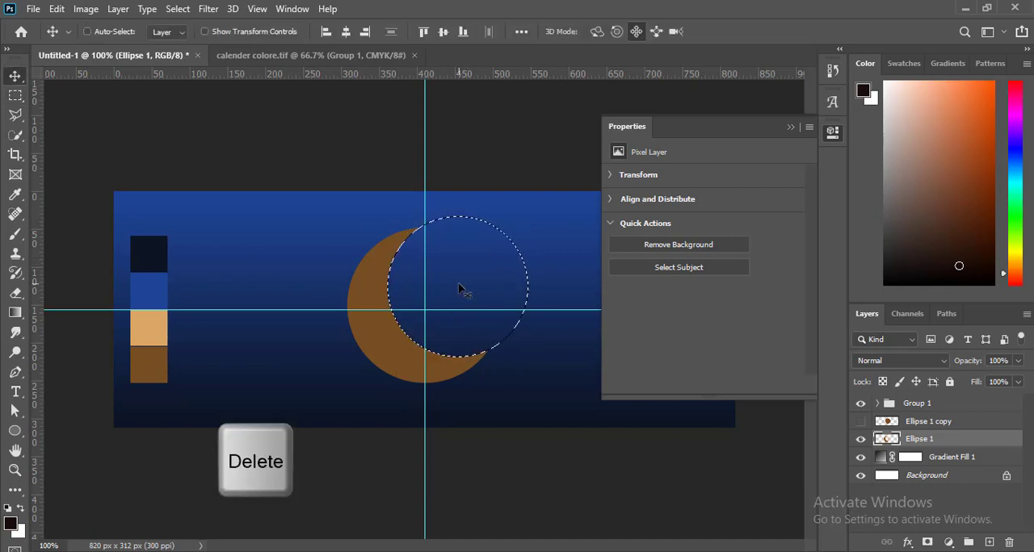
pyautogui.hotkey('ctrl', 'd')
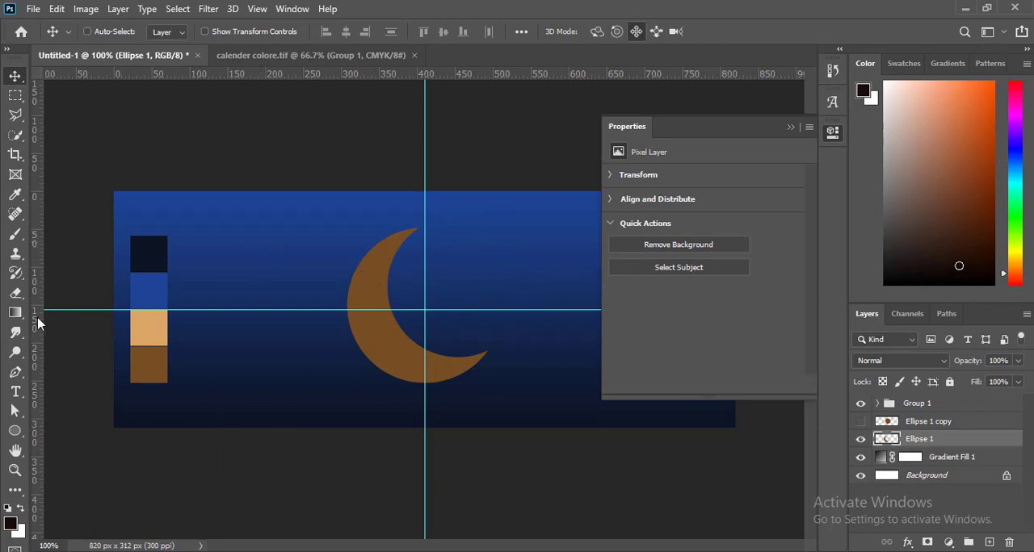
pyautogui.hotkey('ctrl', 'z')
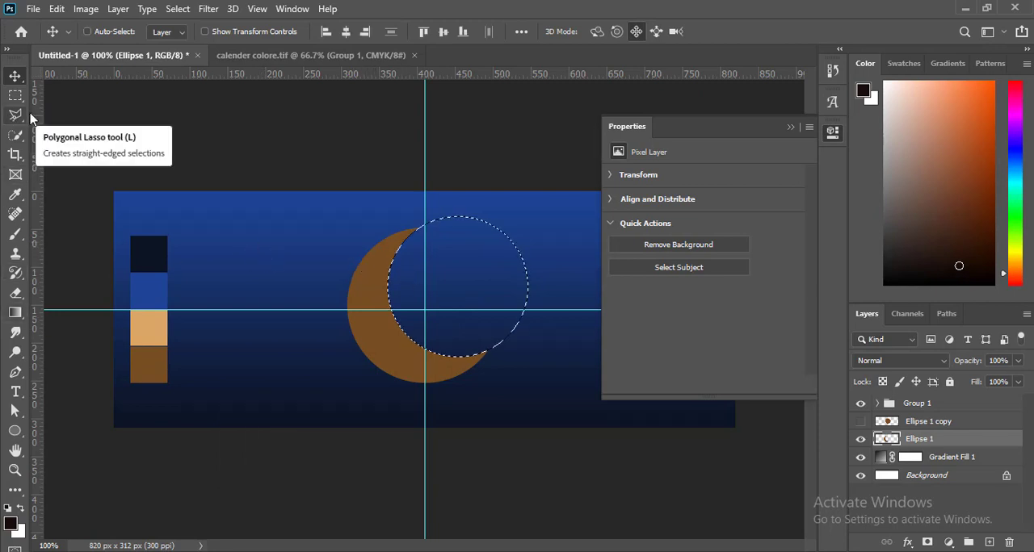
pyautogui.hotkey('ctrl', 'd')
pyautogui.hotkey('ctrl', 'z')
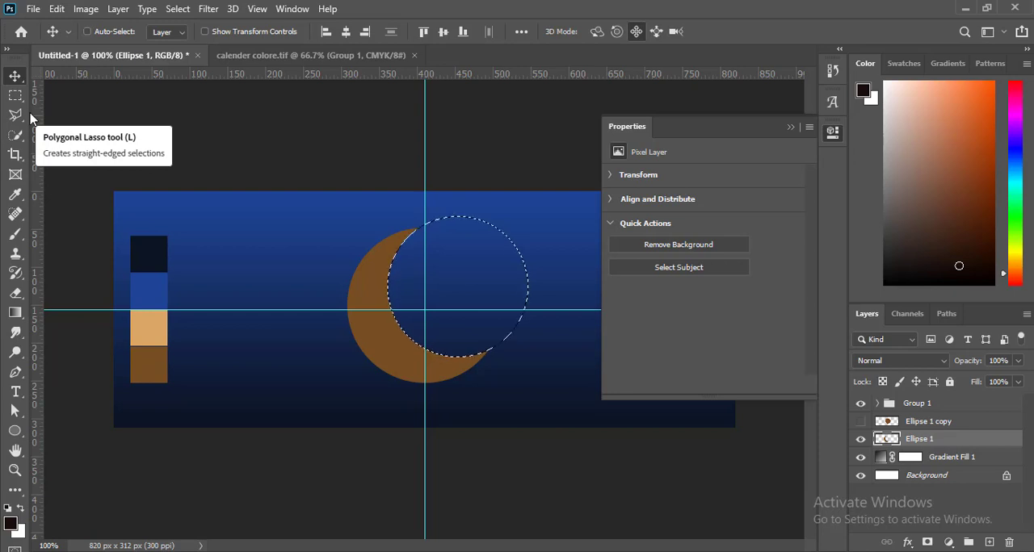
# Step: Shift the circular selection slightly down and left over the crescent and copy the overlapping inner sliver to a new layer
pyautogui.click(14, 96)
pyautogui.moveTo(441, 293); pyautogui.dragTo(441, 296)
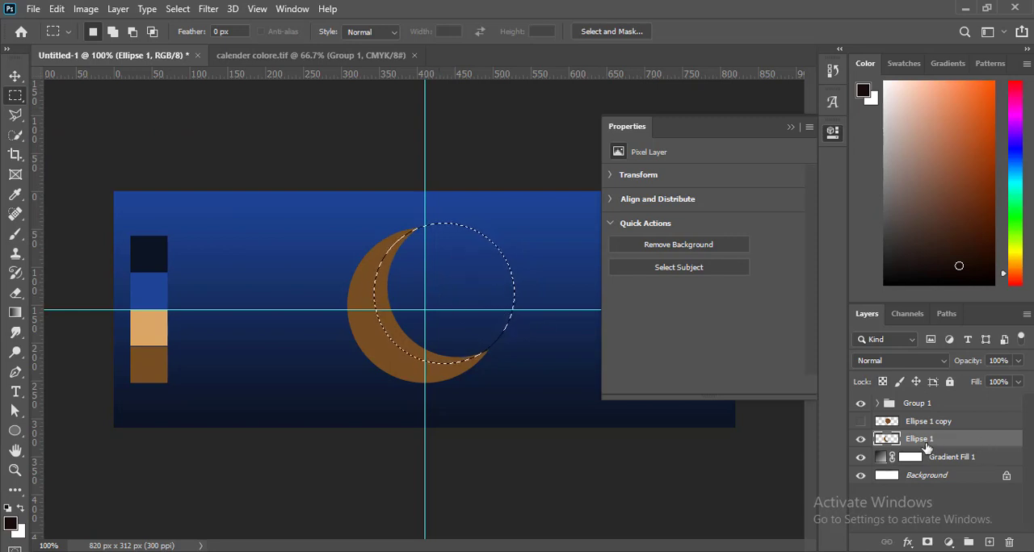
pyautogui.hotkey('ctrl', 'j')
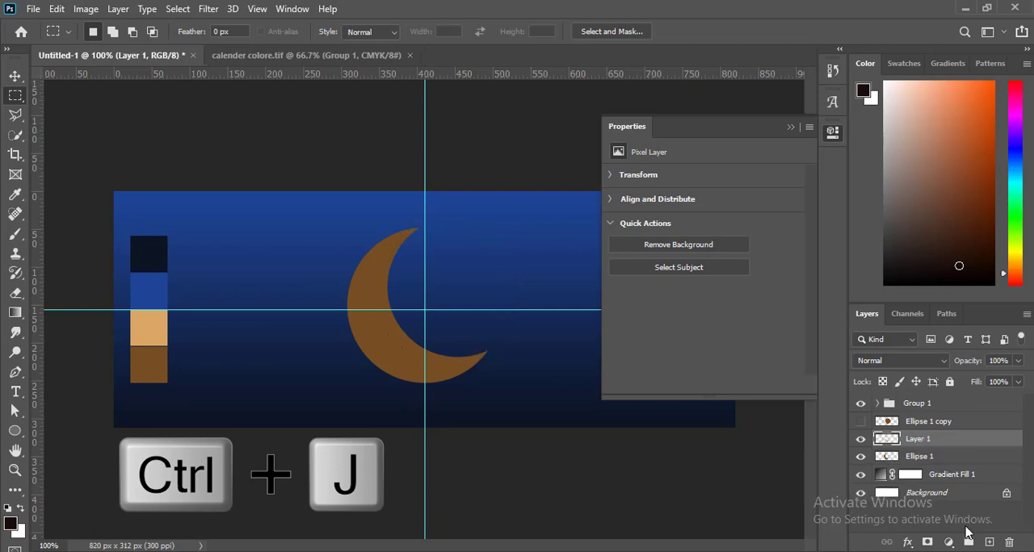
pyautogui.click(860, 457)
pyautogui.click(860, 440)
pyautogui.click(858, 460)
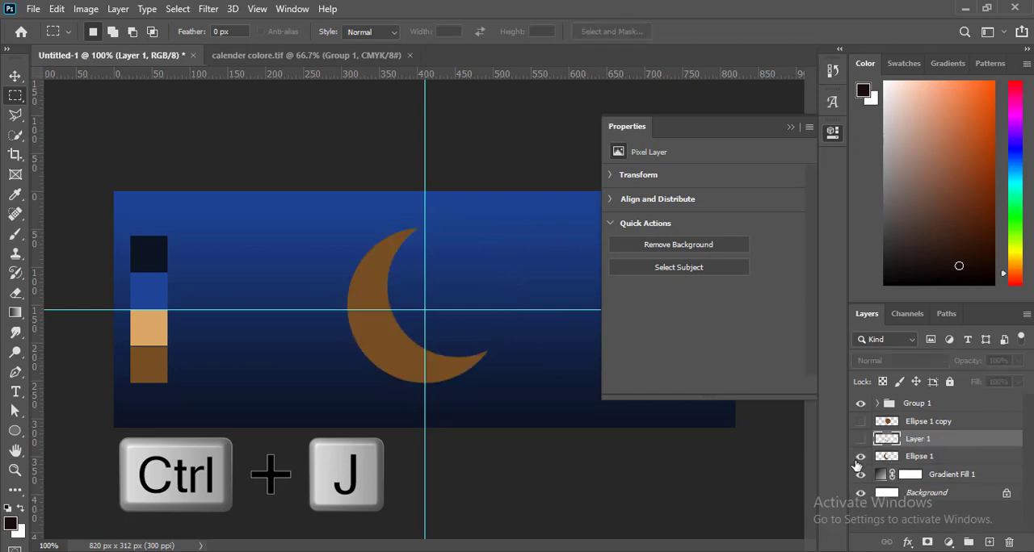
pyautogui.click(861, 441)
# Step: Delete the hidden Ellipse 1 copy layer
pyautogui.click(894, 423)
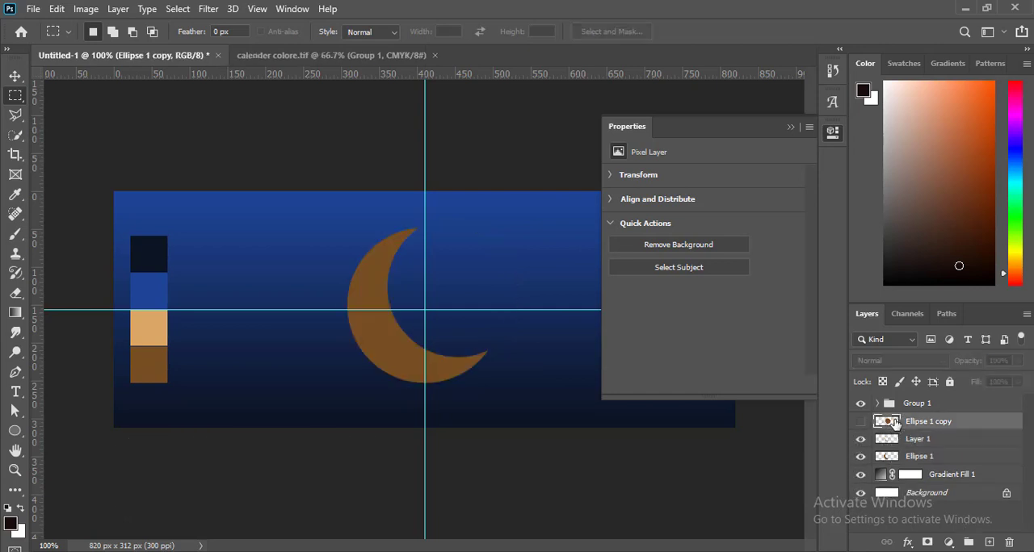
pyautogui.click(859, 423)
pyautogui.click(859, 422)
pyautogui.press('Delete')
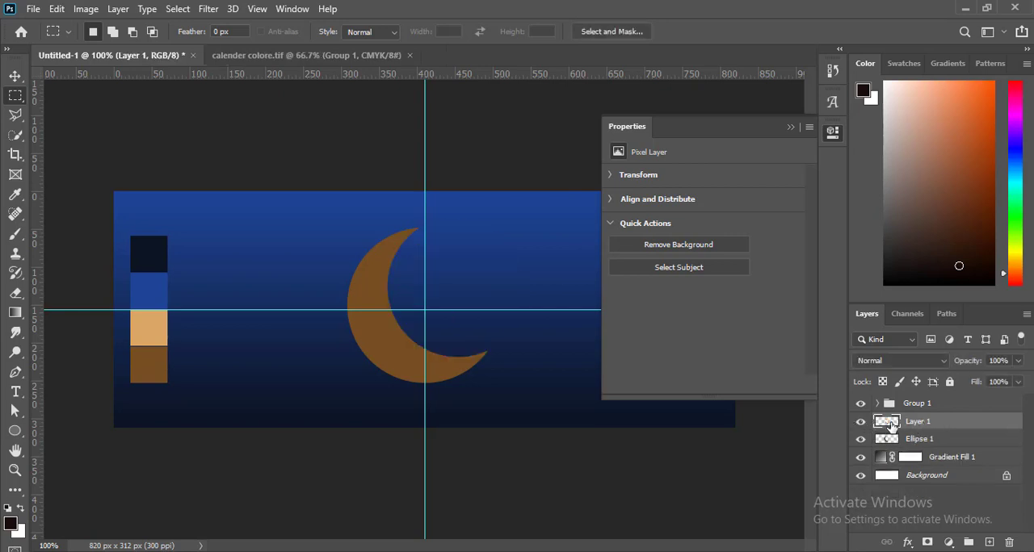
# Step: Apply a linear light-to-dark gold Gradient Overlay to Layer 1 at a -86° angle and 74% scale
pyautogui.doubleClick(891, 426)
pyautogui.moveTo(523, 143); pyautogui.dragTo(691, 107)
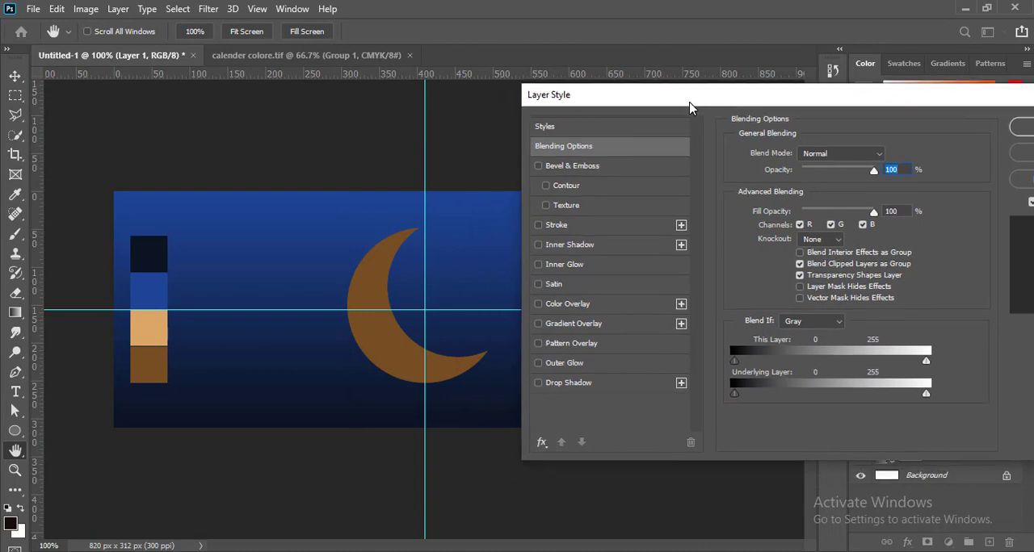
pyautogui.click(598, 323)
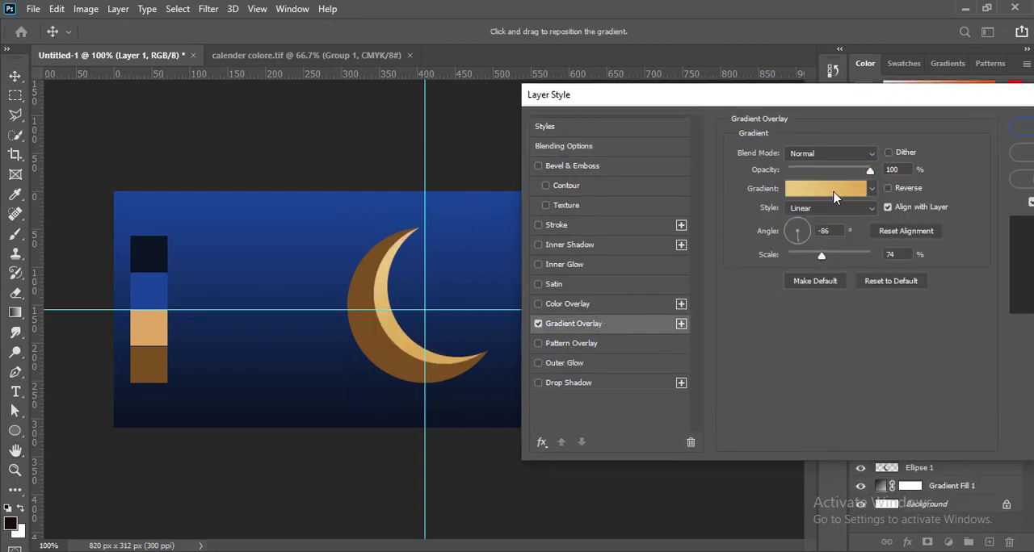
pyautogui.moveTo(970, 100); pyautogui.dragTo(922, 109)
pyautogui.click(1008, 137)
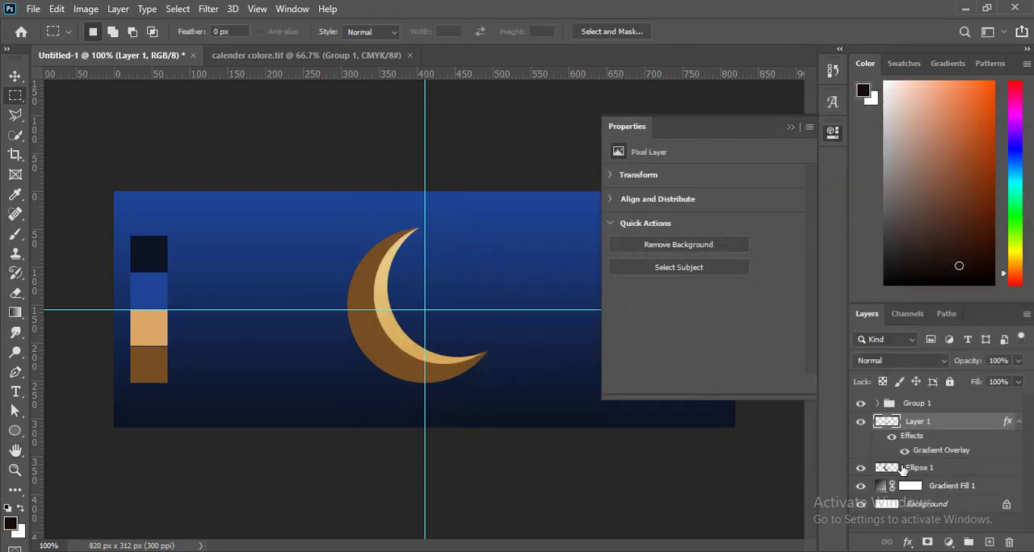
# Step: Add a linear gold Gradient Overlay to the Ellipse 1 crescent layer
pyautogui.click(914, 468)
pyautogui.doubleClick(889, 470)
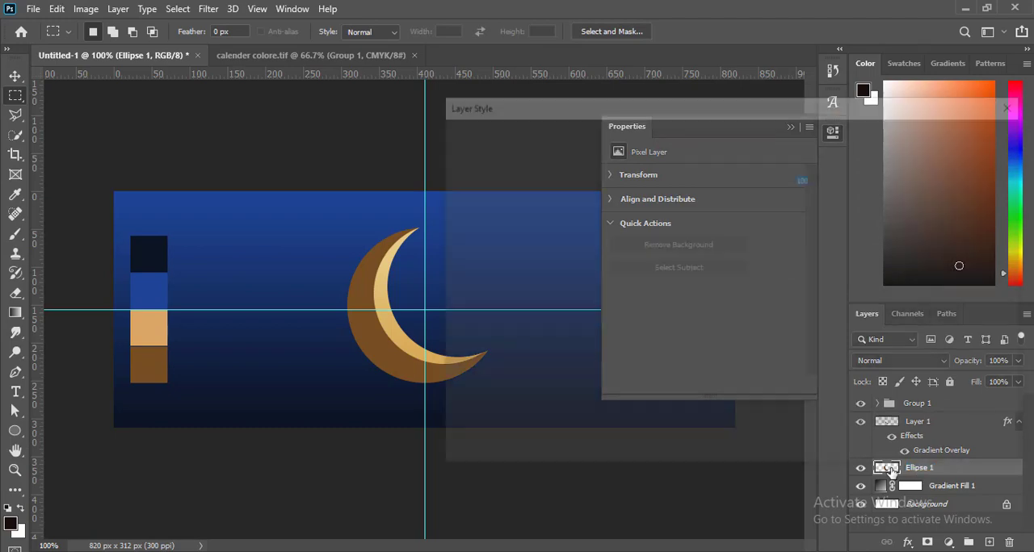
pyautogui.click(489, 332)
pyautogui.moveTo(614, 112); pyautogui.dragTo(686, 56)
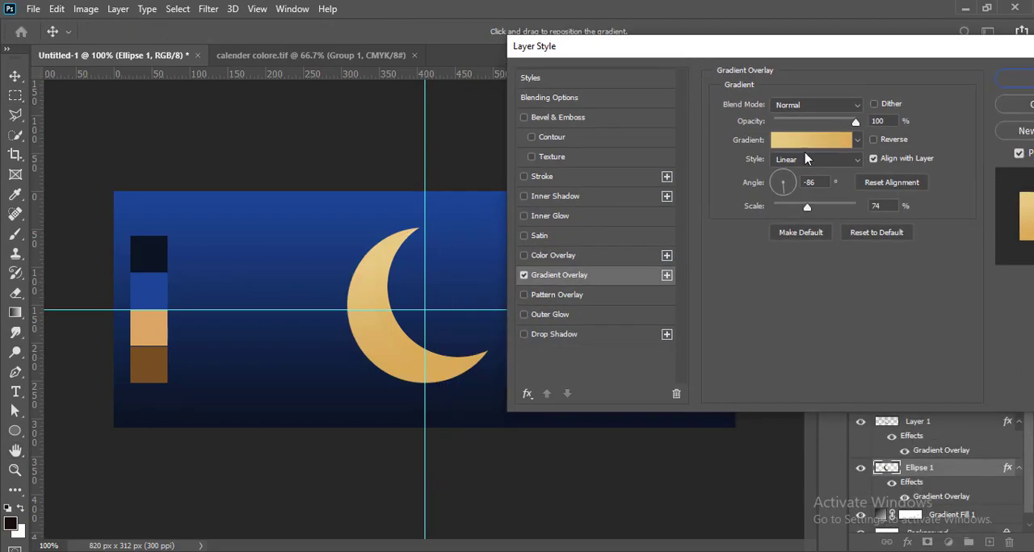
# Step: Try several angles for the Ellipse 1 gradient overlay
pyautogui.click(808, 141)
pyautogui.click(780, 181)
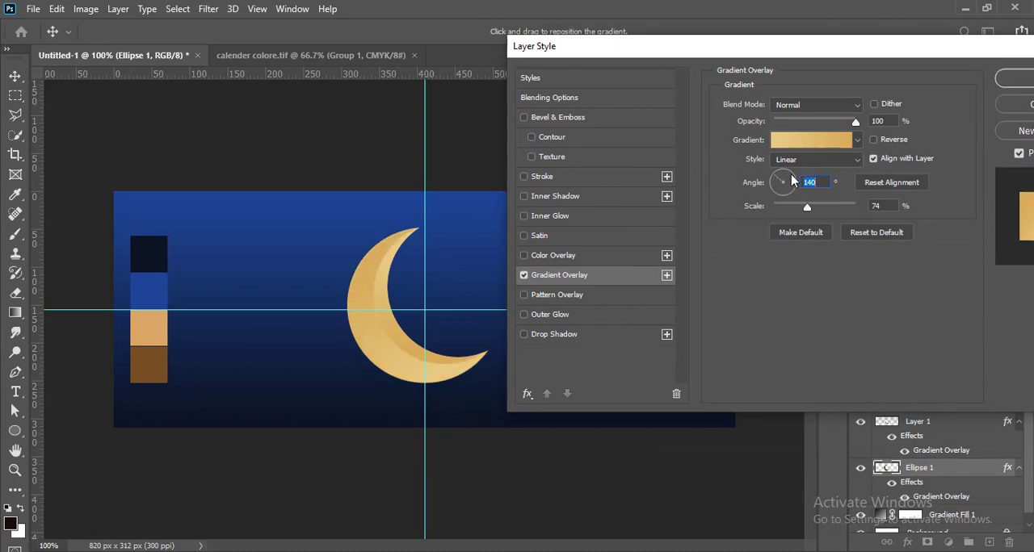
pyautogui.click(790, 175)
pyautogui.click(772, 189)
pyautogui.click(775, 175)
pyautogui.click(777, 165)
pyautogui.click(748, 166)
pyautogui.click(780, 178)
# Step: Recolour the gradient's end stop with brown 764e22 from the bottom swatch and extend the brown inward along the gradient
pyautogui.click(814, 140)
pyautogui.doubleClick(969, 355)
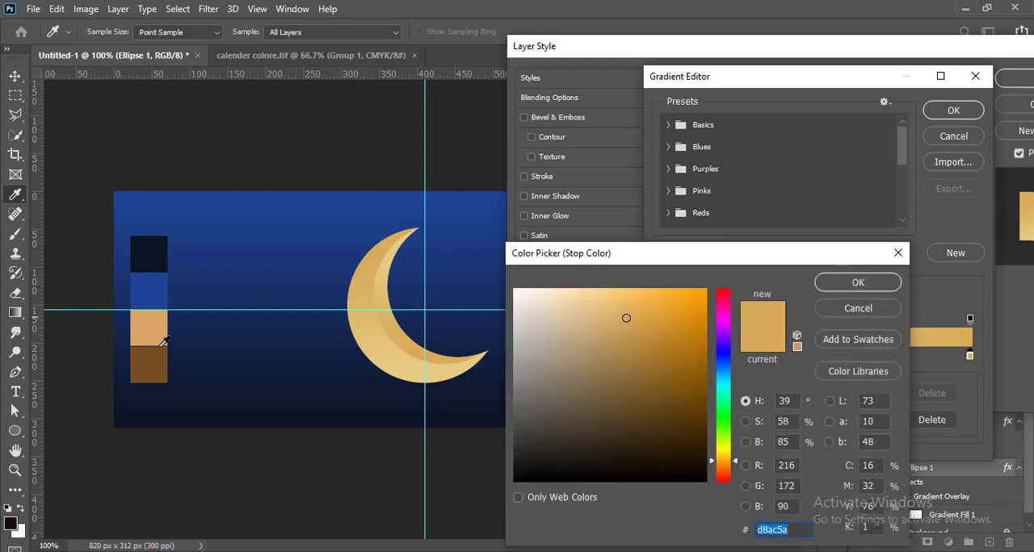
pyautogui.click(162, 349)
pyautogui.click(830, 280)
pyautogui.moveTo(919, 353); pyautogui.dragTo(868, 355)
# Step: Recolour the gradient's end stop with gold sampled from the inner crescent and accept the edited gradient
pyautogui.doubleClick(970, 355)
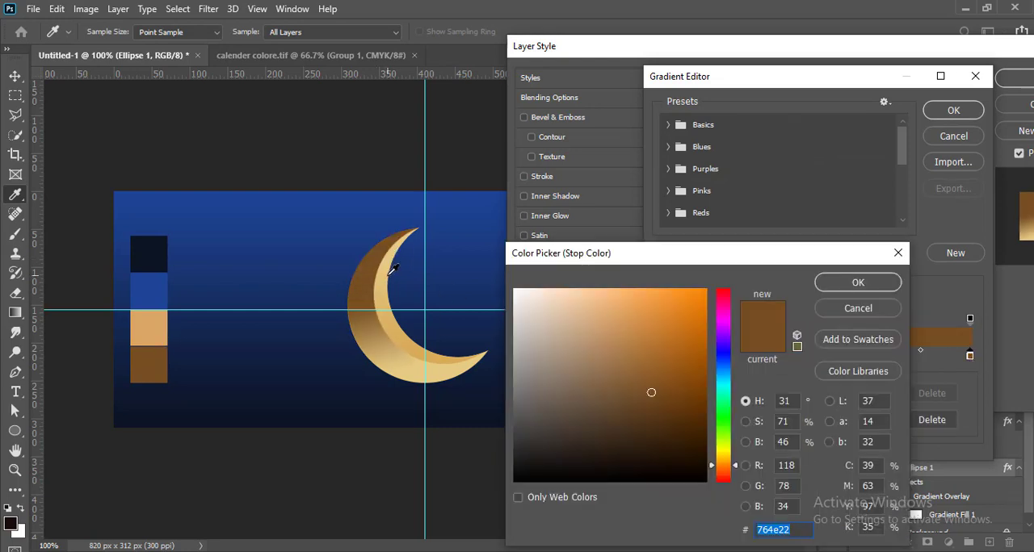
pyautogui.click(395, 310)
pyautogui.click(857, 283)
pyautogui.click(953, 110)
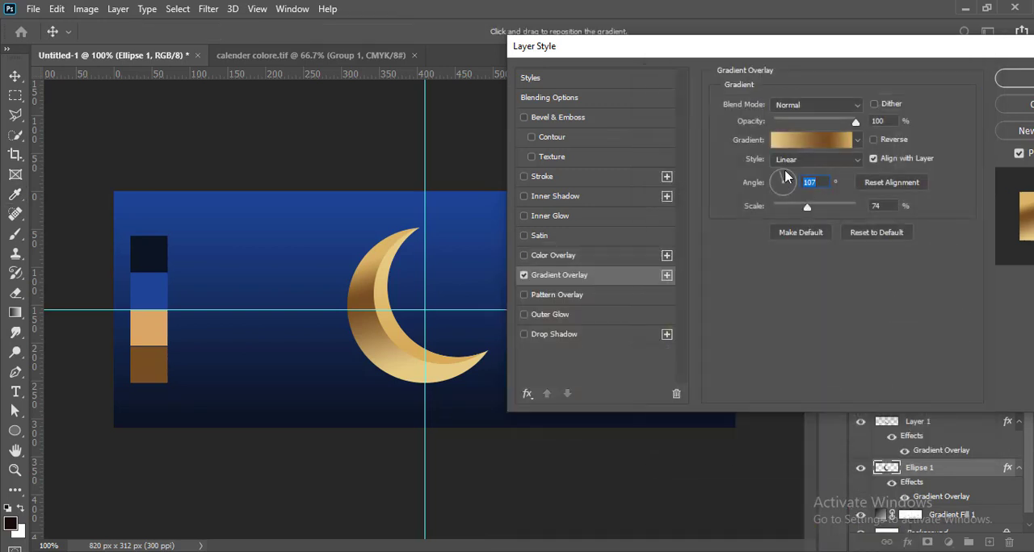
# Step: Set the Ellipse 1 gradient overlay angle to -159° and apply the layer style
pyautogui.moveTo(789, 176); pyautogui.dragTo(773, 194)
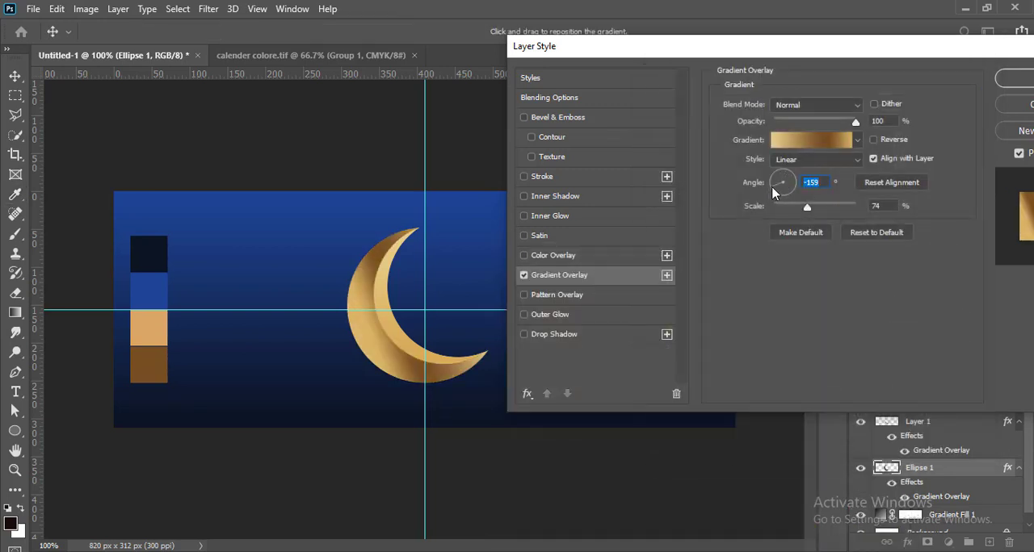
pyautogui.press('Return')
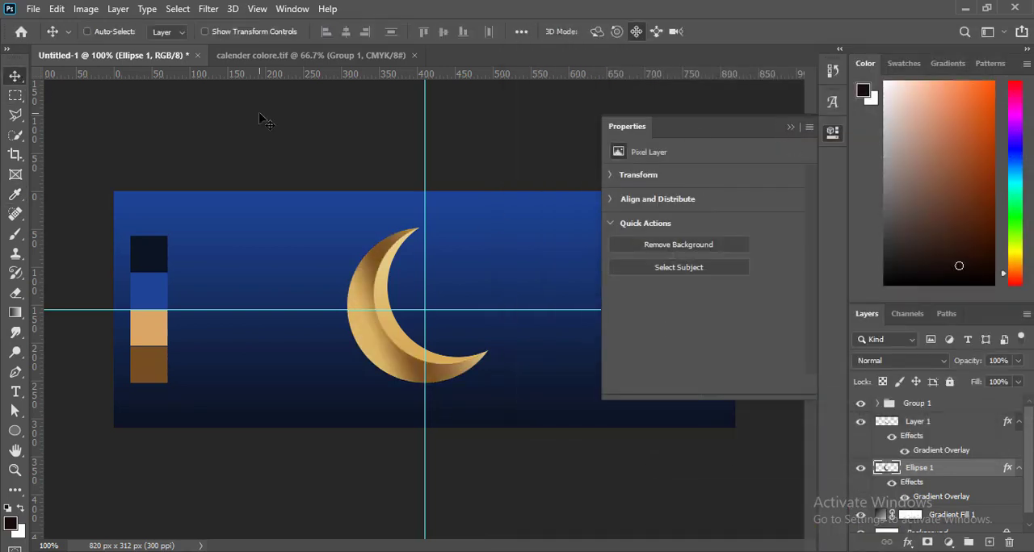
pyautogui.click(790, 128)
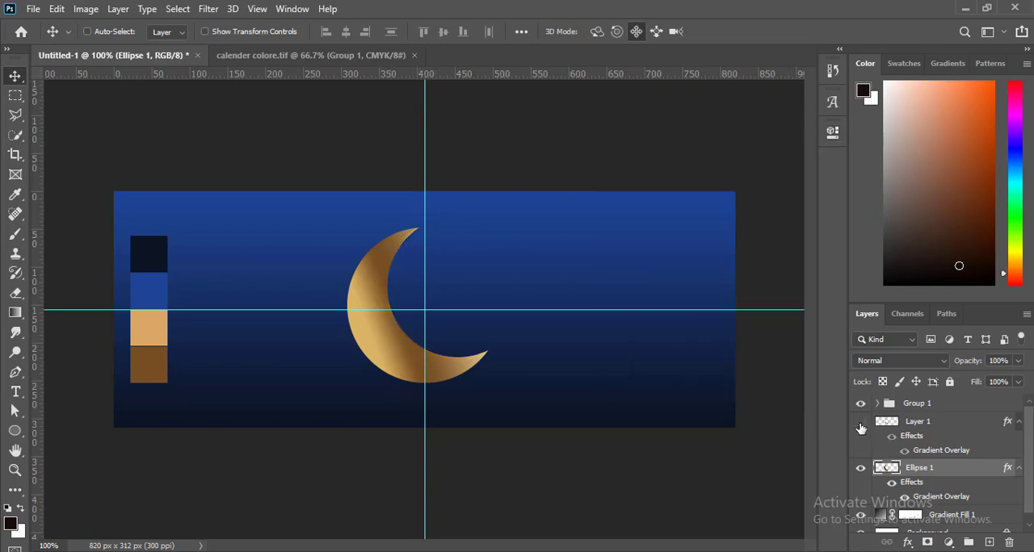
# Step: Add a layer beneath Ellipse 1 and draw a blue 2a5fd1 ellipse about 201 by 45 px at the moon's base
pyautogui.click(988, 542)
pyautogui.scroll(-1, 1012, 473)
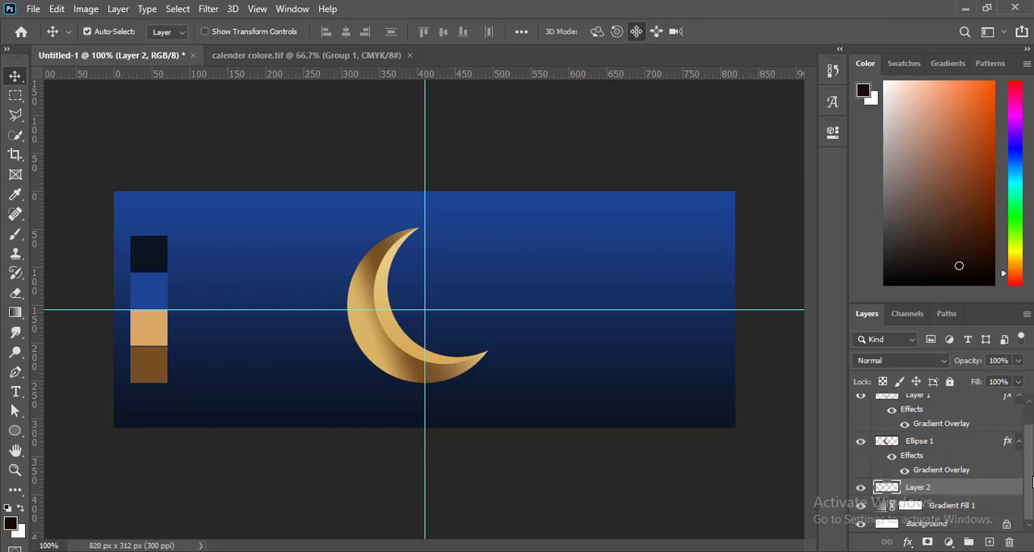
pyautogui.click(14, 430)
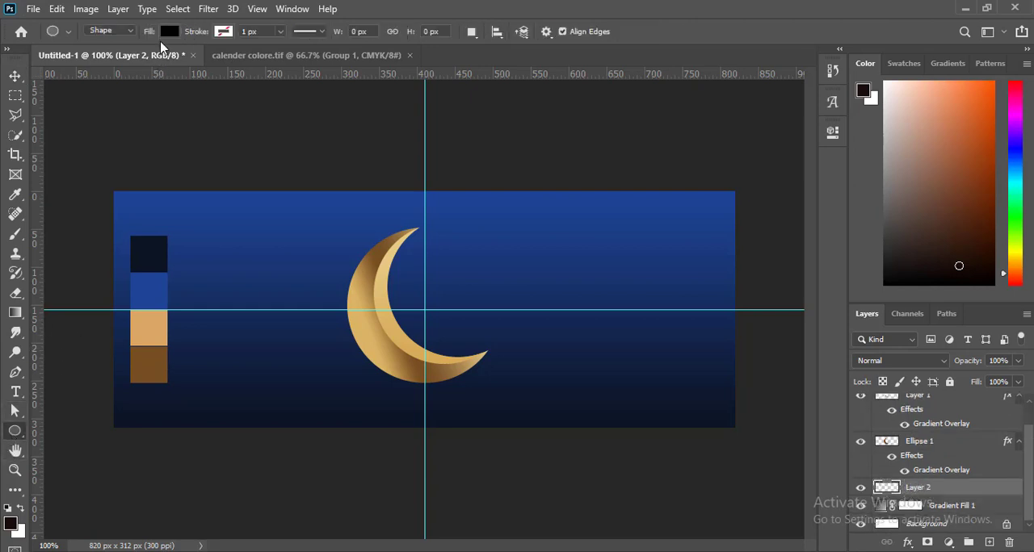
pyautogui.click(168, 33)
pyautogui.click(169, 33)
pyautogui.click(169, 31)
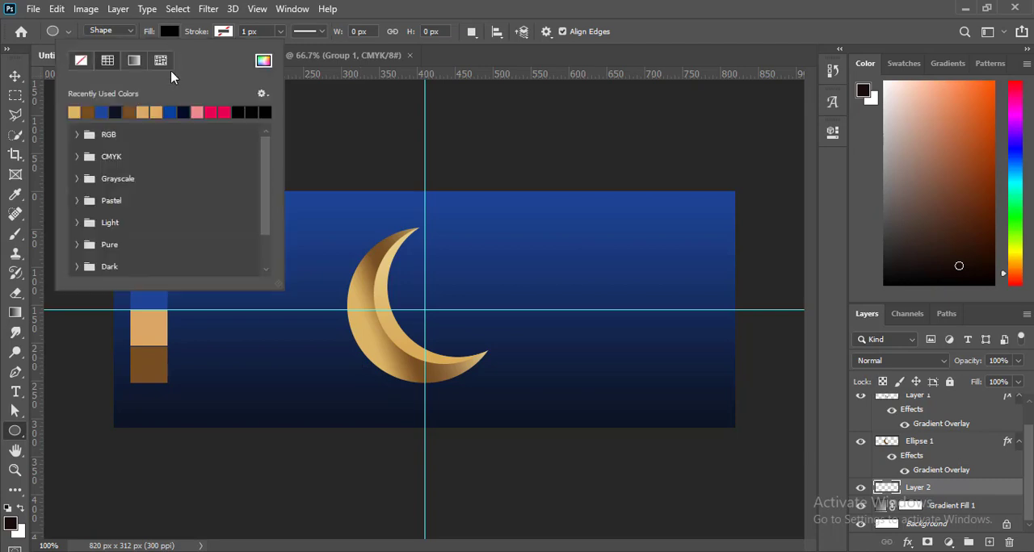
pyautogui.click(264, 62)
pyautogui.click(417, 192)
pyautogui.moveTo(606, 312); pyautogui.dragTo(587, 304)
pyautogui.moveTo(650, 306)
pyautogui.mouseDown()
pyautogui.moveTo(639, 301)
pyautogui.moveTo(667, 324)
pyautogui.mouseUp()
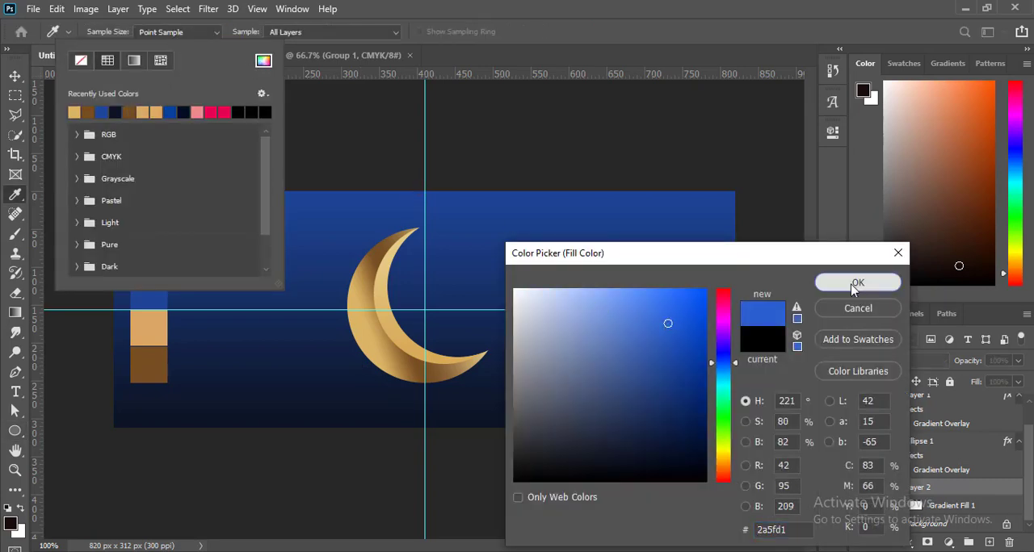
pyautogui.click(857, 282)
pyautogui.moveTo(350, 365); pyautogui.dragTo(502, 397)
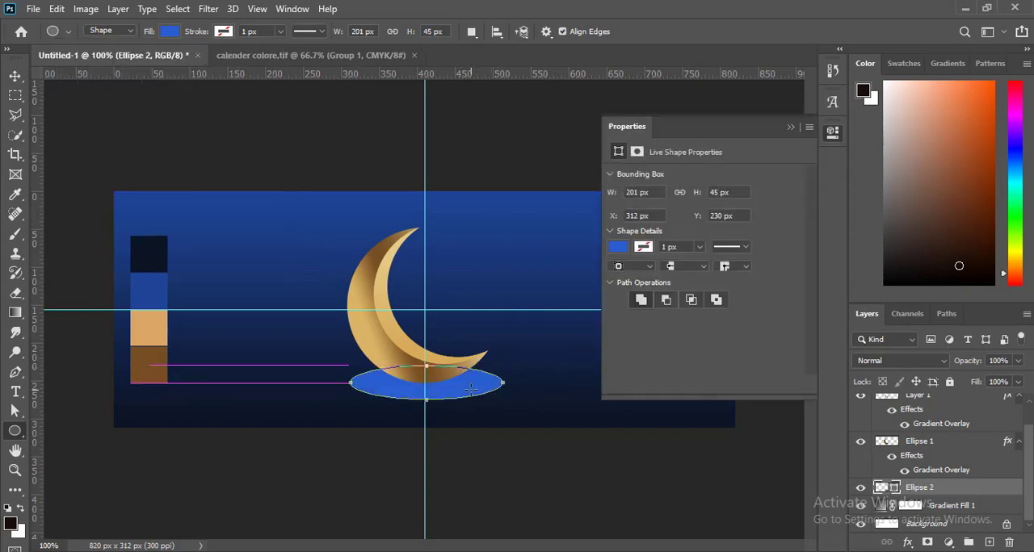
# Step: Change the base ellipse's fill from solid colour to a radial gradient
pyautogui.click(169, 32)
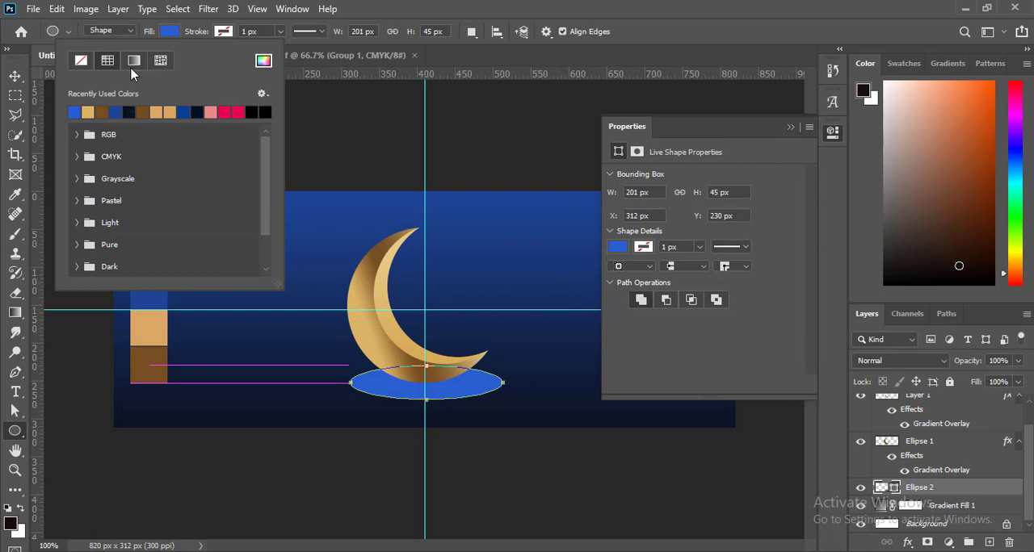
pyautogui.click(134, 62)
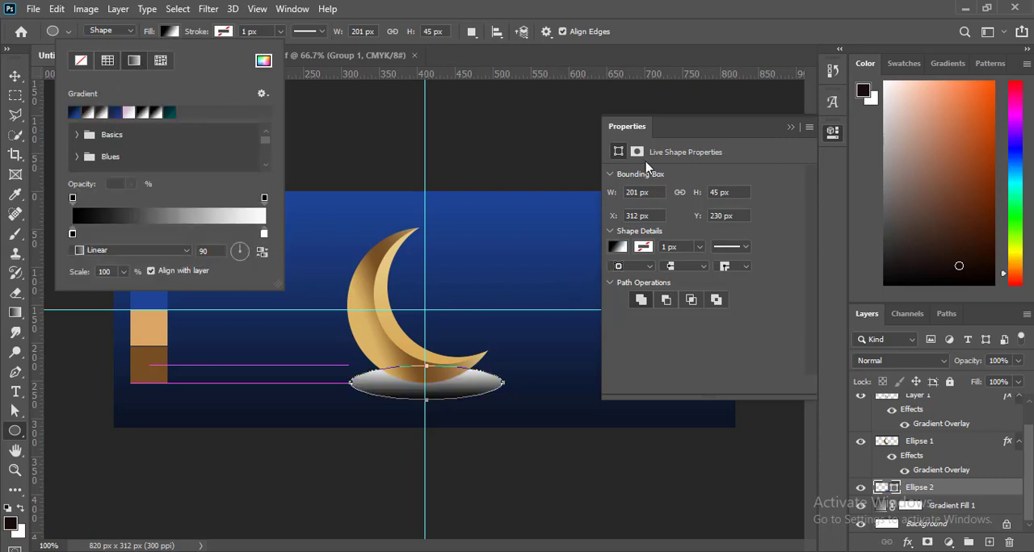
pyautogui.click(791, 128)
pyautogui.click(170, 32)
pyautogui.click(133, 250)
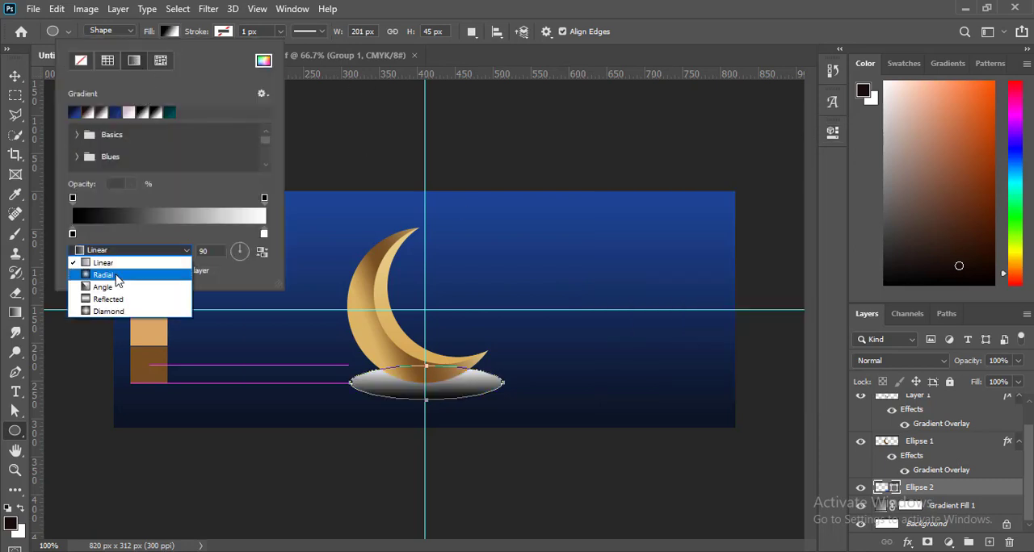
pyautogui.click(105, 281)
pyautogui.click(262, 252)
pyautogui.click(261, 252)
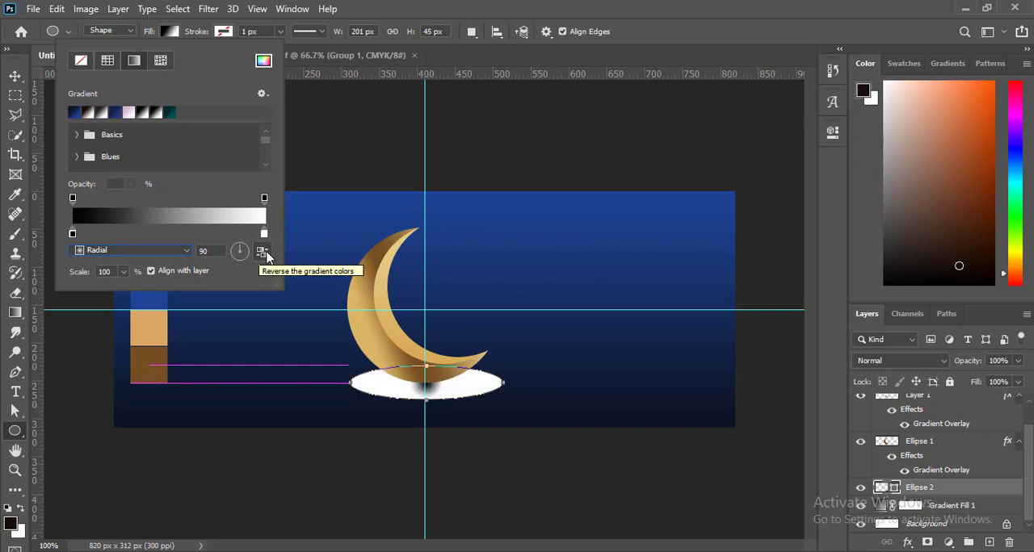
# Step: Set the starting colour stop of the ellipse's radial gradient to white
pyautogui.doubleClick(72, 234)
pyautogui.click(723, 383)
pyautogui.click(605, 292)
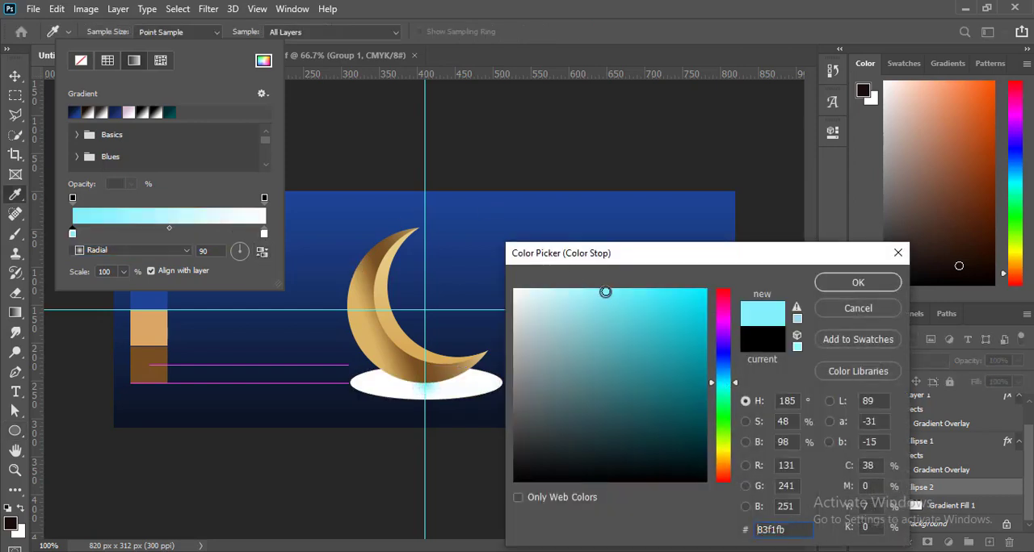
pyautogui.moveTo(592, 296); pyautogui.dragTo(514, 288)
pyautogui.click(858, 282)
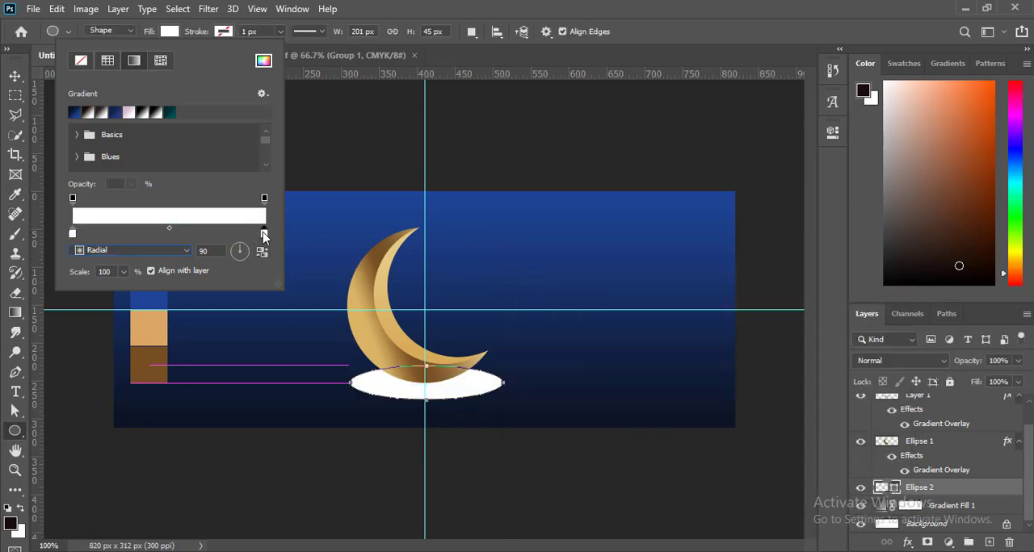
# Step: Set the ending colour stop of the ellipse's radial gradient to cyan 25daef
pyautogui.doubleClick(264, 233)
pyautogui.click(722, 383)
pyautogui.moveTo(687, 303); pyautogui.dragTo(677, 301)
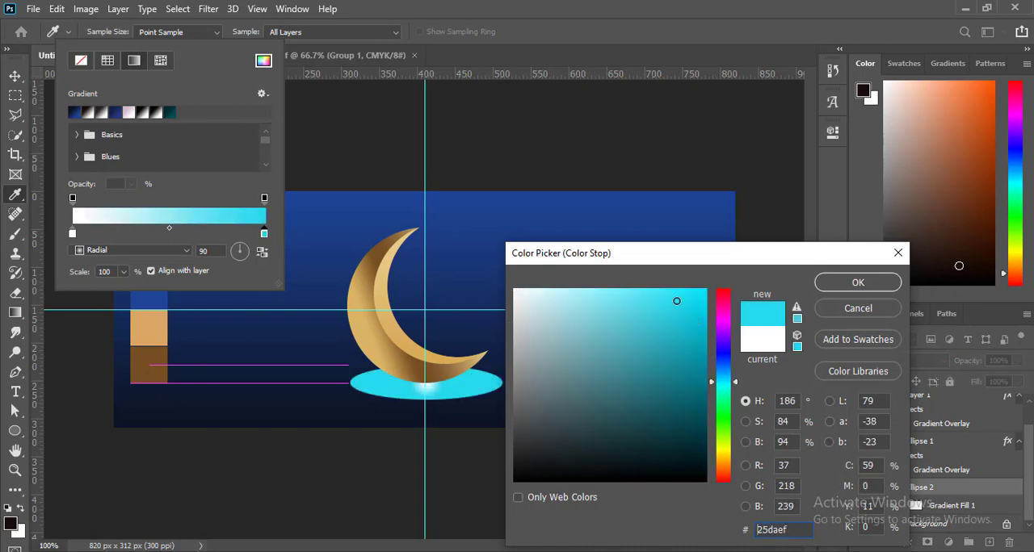
pyautogui.click(830, 288)
# Step: Convert the cyan base ellipse to a smart object and apply a Gaussian Blur with a 9.8 pixel radius
pyautogui.click(208, 9)
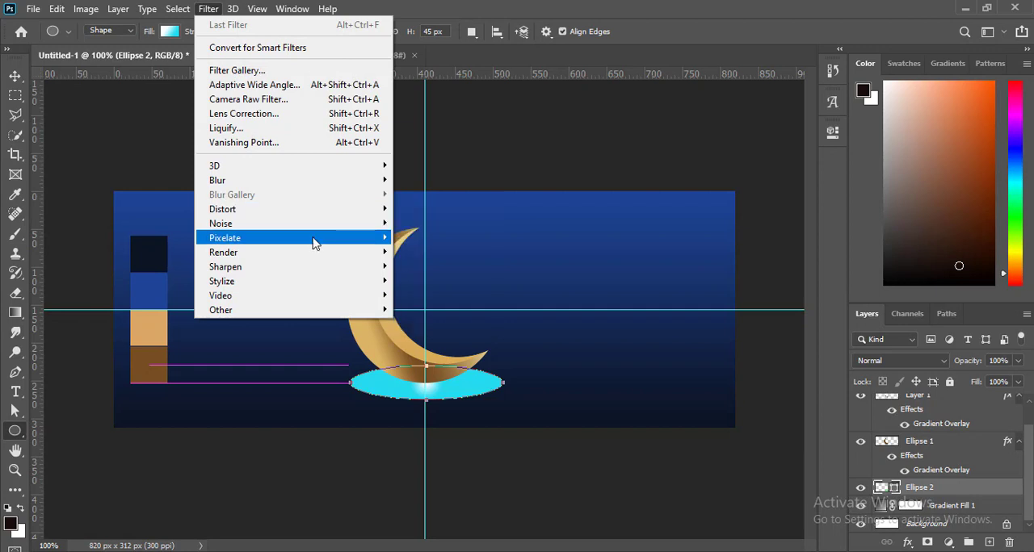
pyautogui.moveTo(267, 181)
pyautogui.click(428, 195)
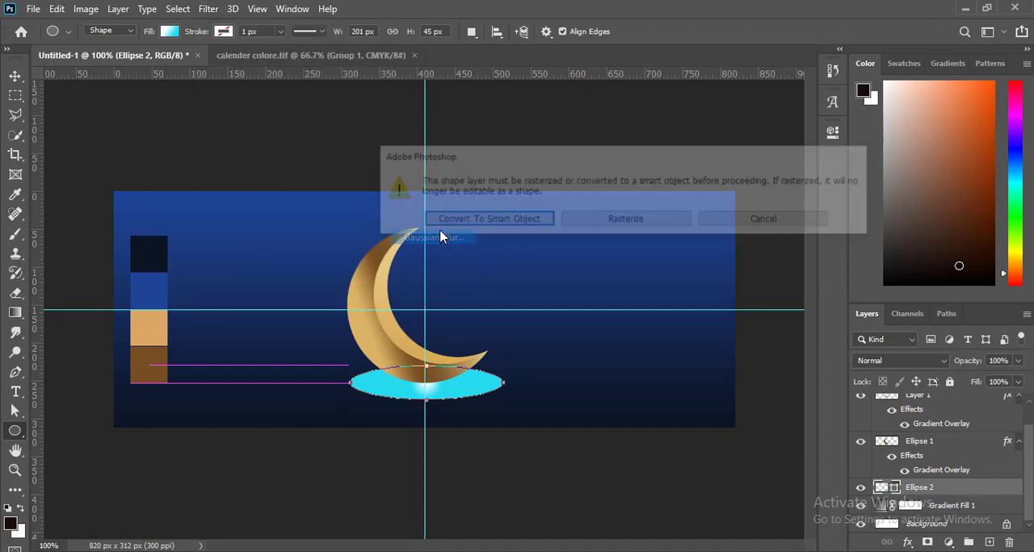
pyautogui.click(514, 229)
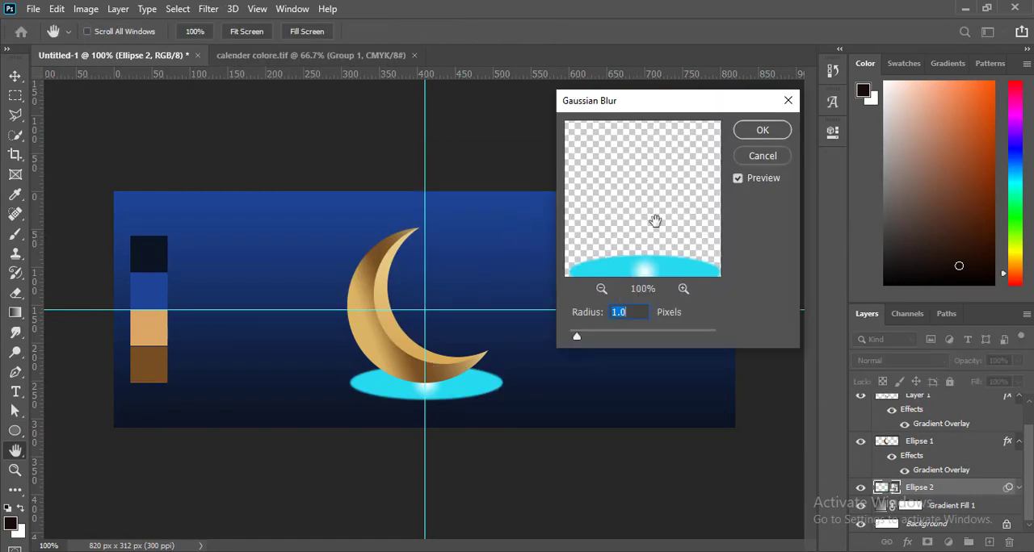
pyautogui.moveTo(581, 340); pyautogui.dragTo(636, 338)
pyautogui.moveTo(628, 337); pyautogui.dragTo(620, 335)
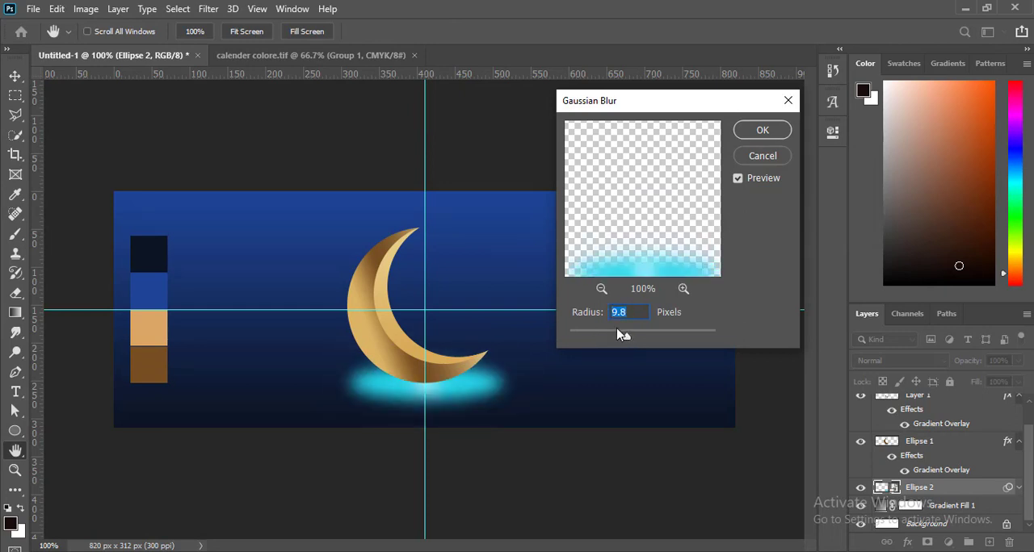
pyautogui.click(750, 136)
# Step: Apply a Motion Blur to the base ellipse with an angle of 0° and a distance of 152 pixels
pyautogui.click(209, 9)
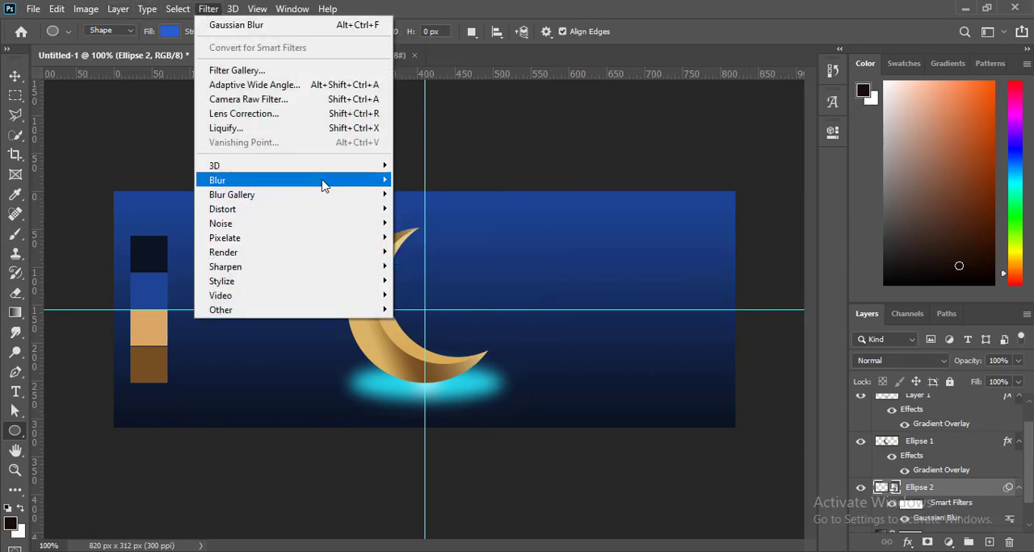
pyautogui.moveTo(380, 181)
pyautogui.click(455, 266)
pyautogui.moveTo(559, 72); pyautogui.dragTo(758, 74)
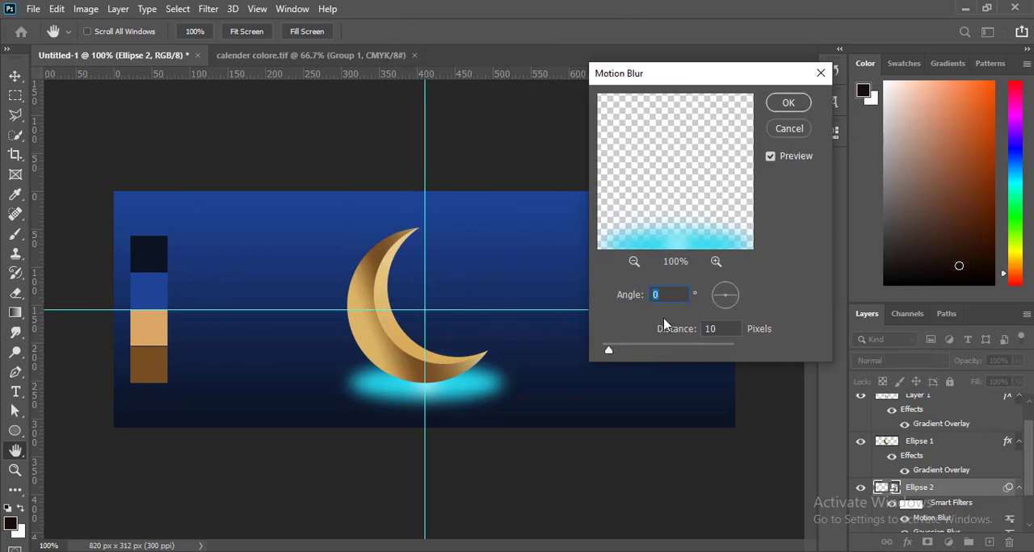
pyautogui.moveTo(616, 353); pyautogui.dragTo(661, 352)
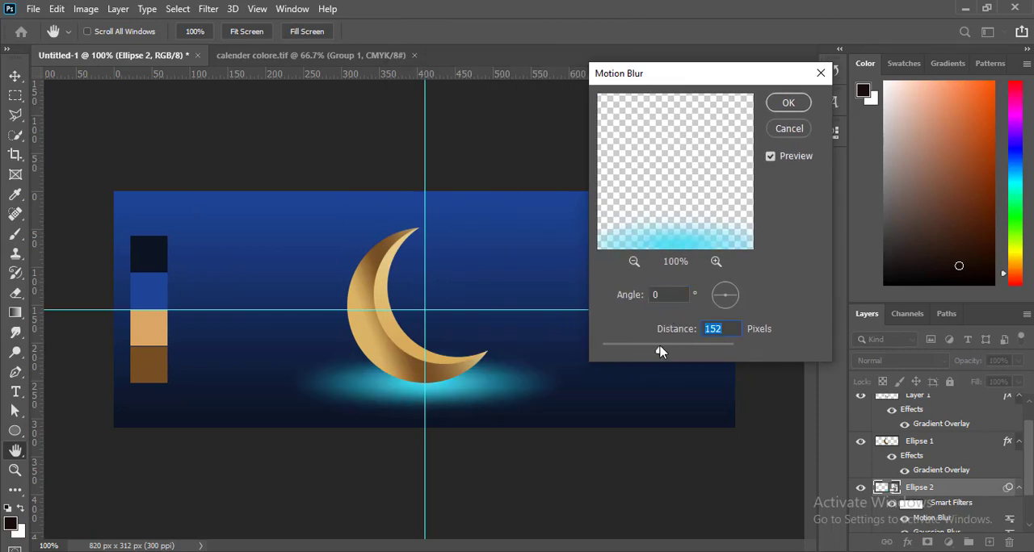
pyautogui.click(787, 103)
# Step: Scale down the blurred glow ellipse so it sits closer beneath the moon's base
pyautogui.hotkey('ctrl', 't')
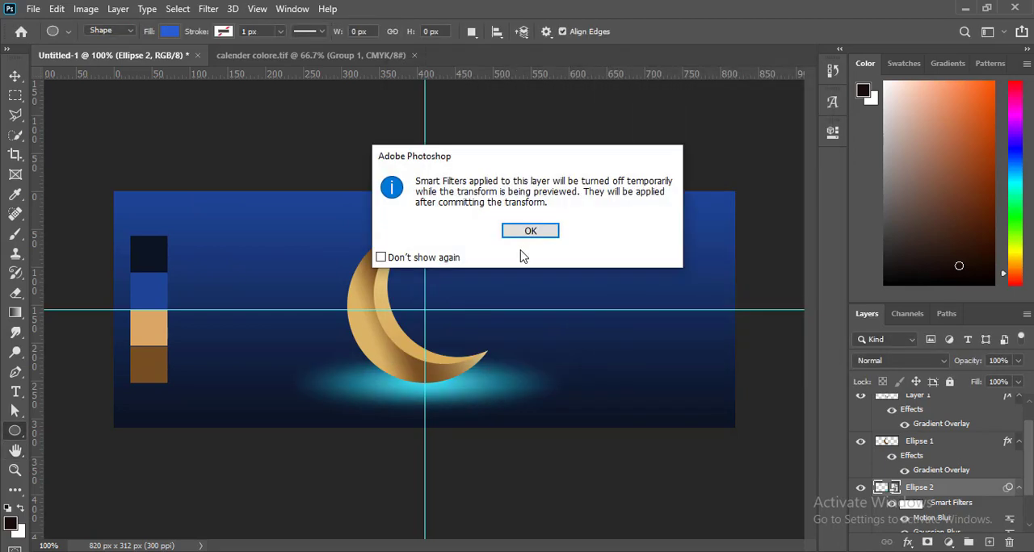
pyautogui.click(530, 232)
pyautogui.moveTo(502, 398); pyautogui.dragTo(450, 389)
pyautogui.moveTo(375, 382); pyautogui.dragTo(408, 388)
pyautogui.press('Return')
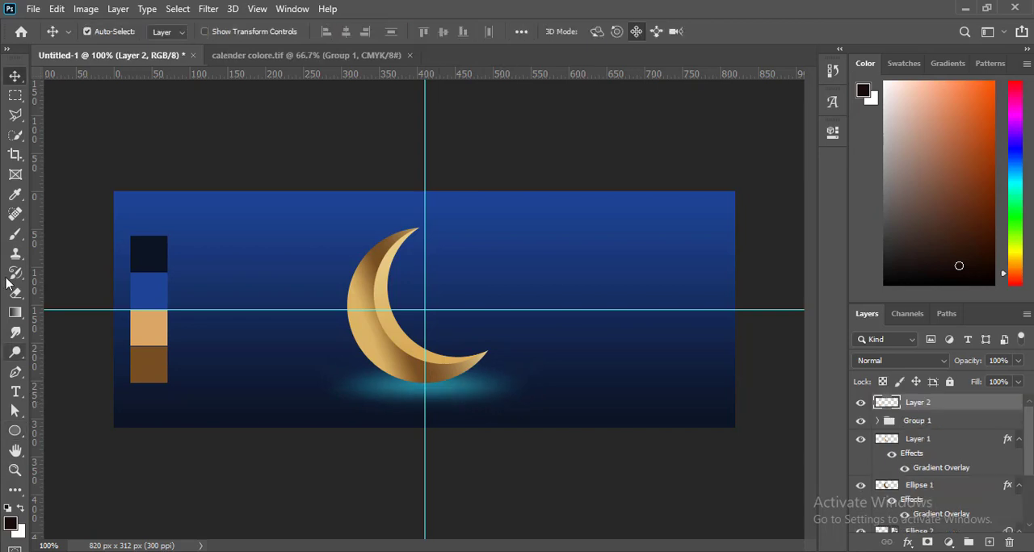
# Step: Choose the Kyle's Spatter Brushes Supreme Spatter brush for painting on Layer 2
pyautogui.click(19, 241)
pyautogui.click(56, 233)
pyautogui.click(101, 34)
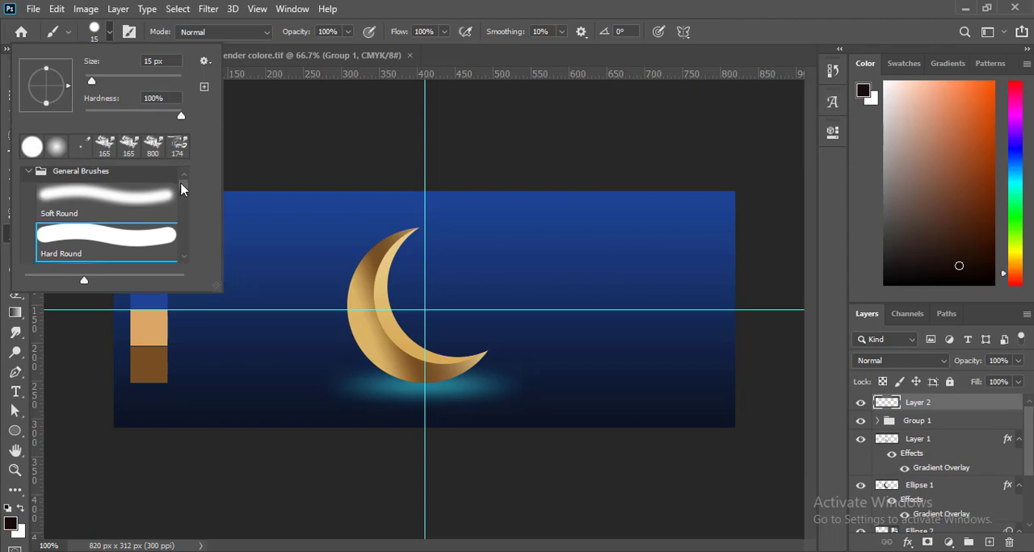
pyautogui.scroll(-10, 181, 189)
pyautogui.click(125, 201)
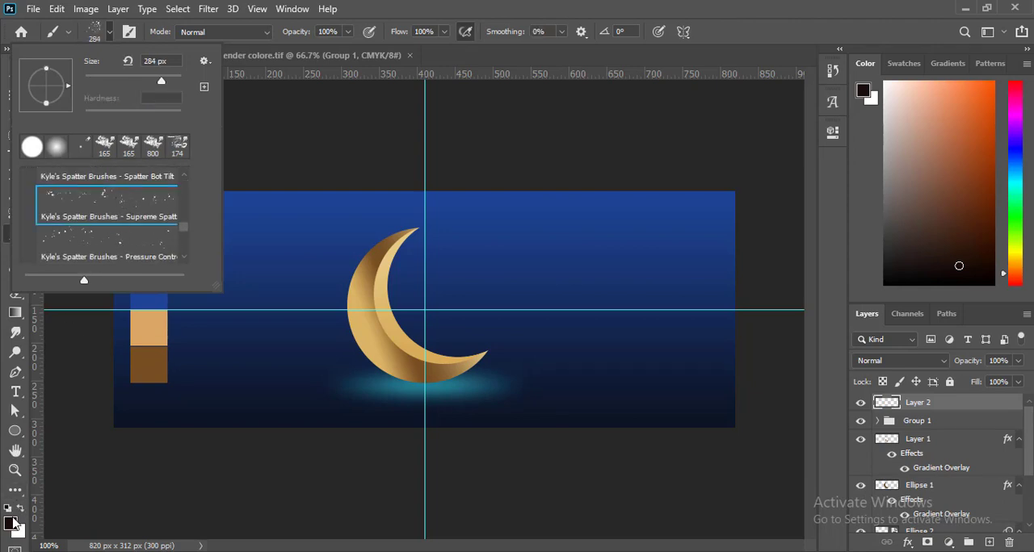
# Step: Set the foreground colour to light cyan 60e2fa
pyautogui.click(8, 526)
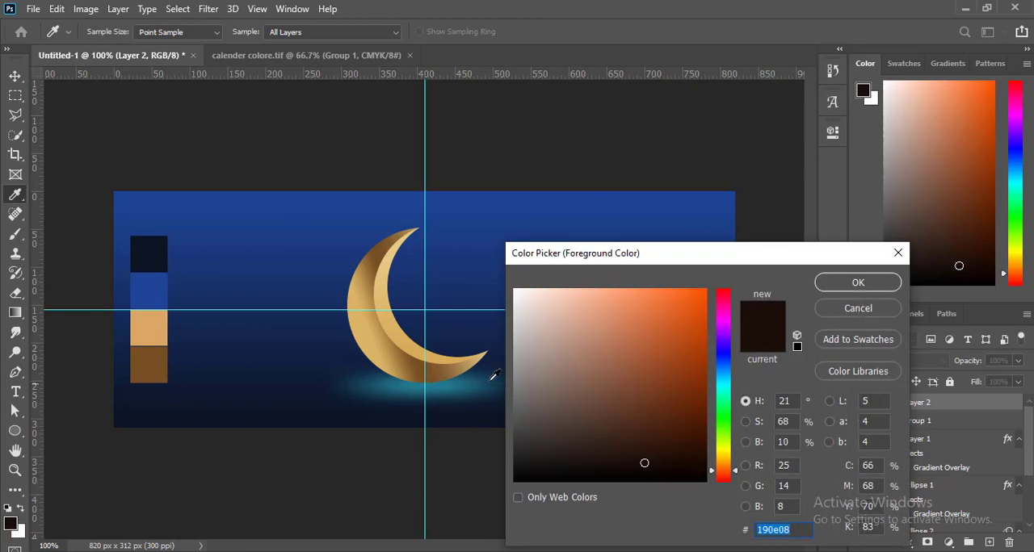
pyautogui.click(723, 381)
pyautogui.click(634, 298)
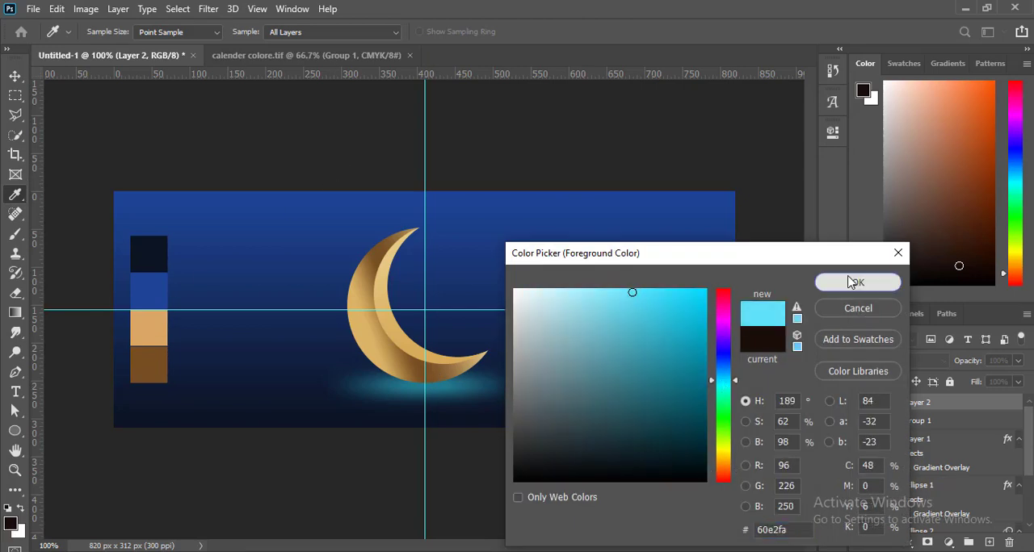
pyautogui.click(857, 282)
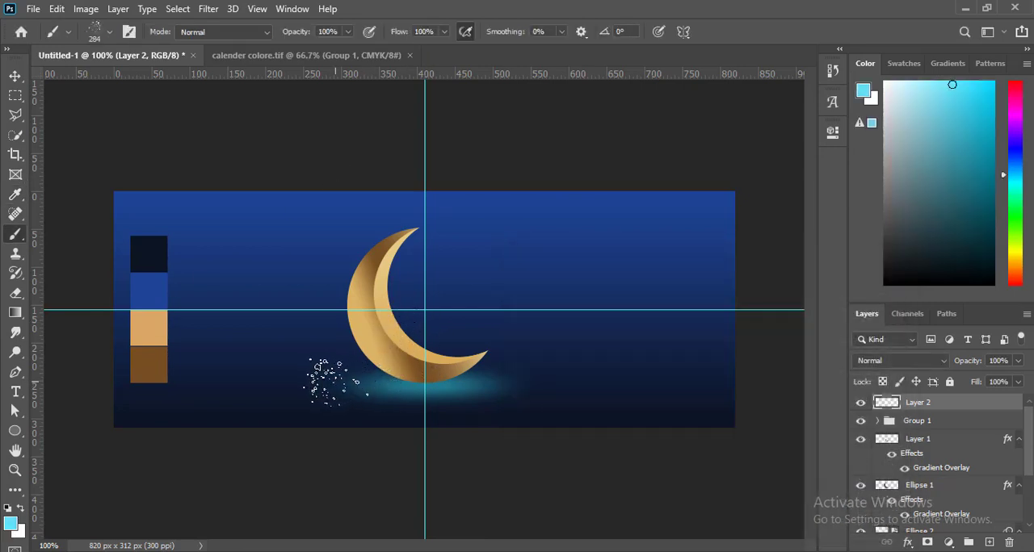
pyautogui.press(']')
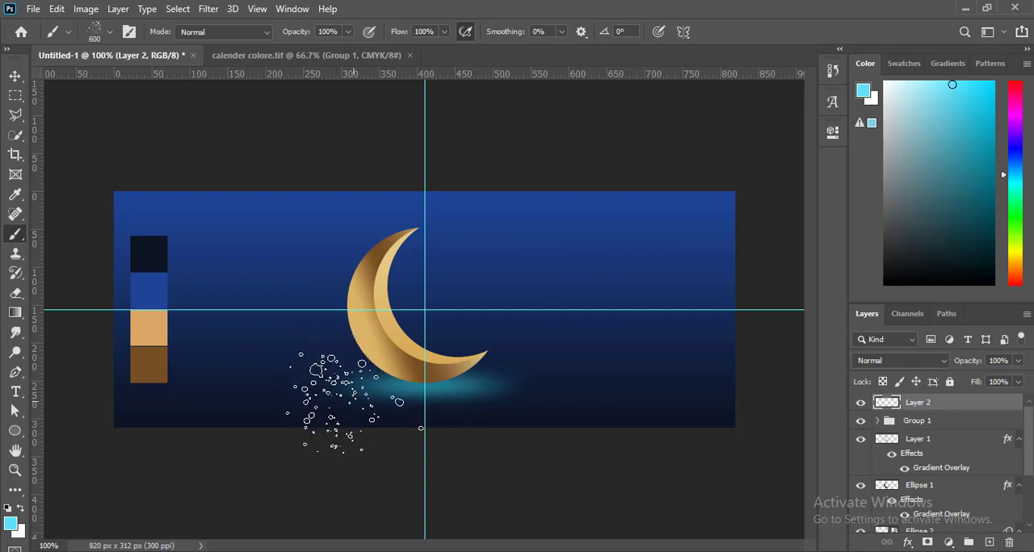
pyautogui.moveTo(356, 402); pyautogui.dragTo(347, 449)
pyautogui.hotkey('ctrl', 'z')
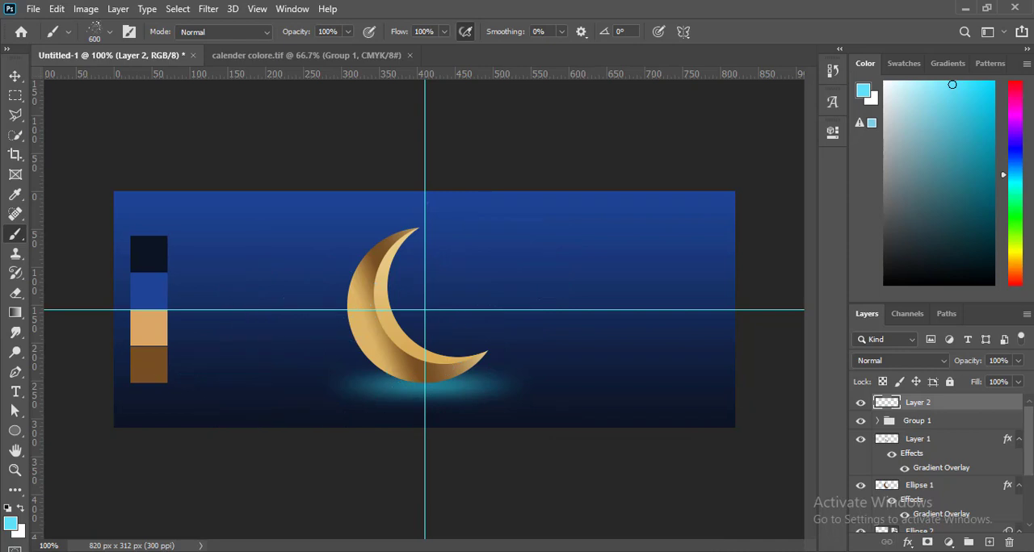
# Step: Paint cyan spatter particles around both sides of the moon's base with the spatter brush at 100 to 150 px
pyautogui.press('[')
pyautogui.press('[')
pyautogui.press('[')
pyautogui.press('[')
pyautogui.press('[')
pyautogui.moveTo(347, 386)
pyautogui.mouseDown()
pyautogui.moveTo(529, 372)
pyautogui.moveTo(413, 417)
pyautogui.moveTo(341, 425)
pyautogui.moveTo(479, 417)
pyautogui.moveTo(523, 400)
pyautogui.moveTo(523, 382)
pyautogui.moveTo(549, 391)
pyautogui.moveTo(594, 362)
pyautogui.mouseUp()
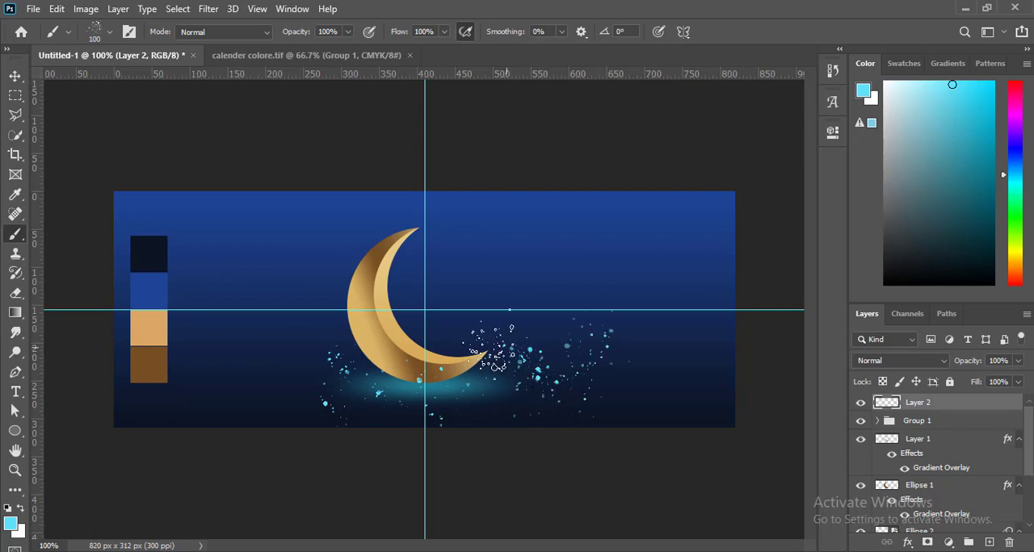
pyautogui.click(15, 77)
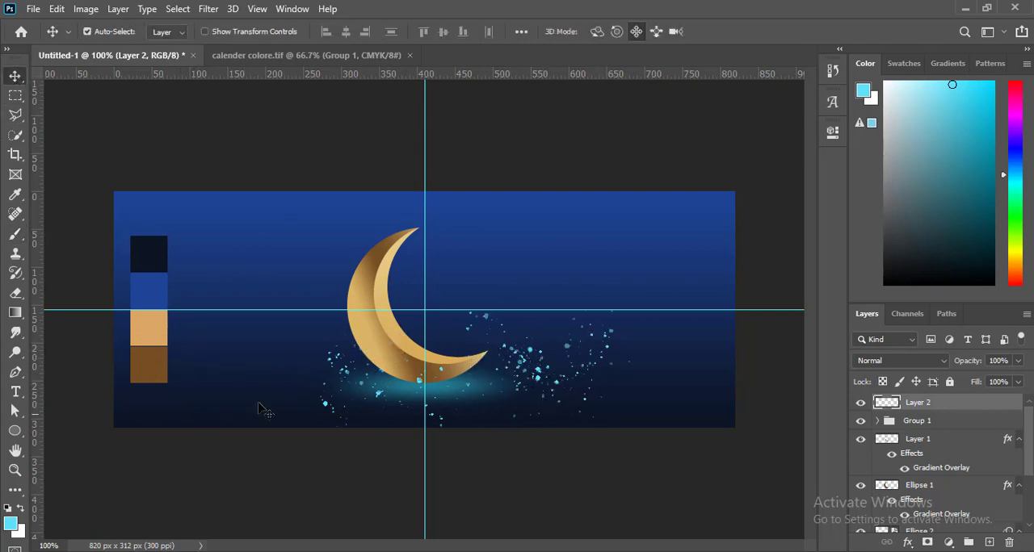
pyautogui.click(15, 234)
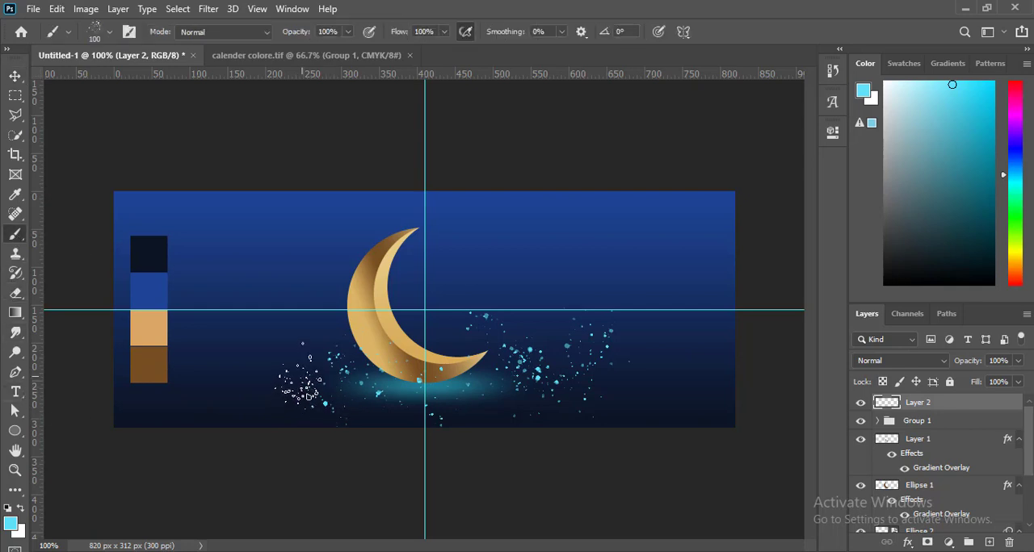
pyautogui.click(299, 378)
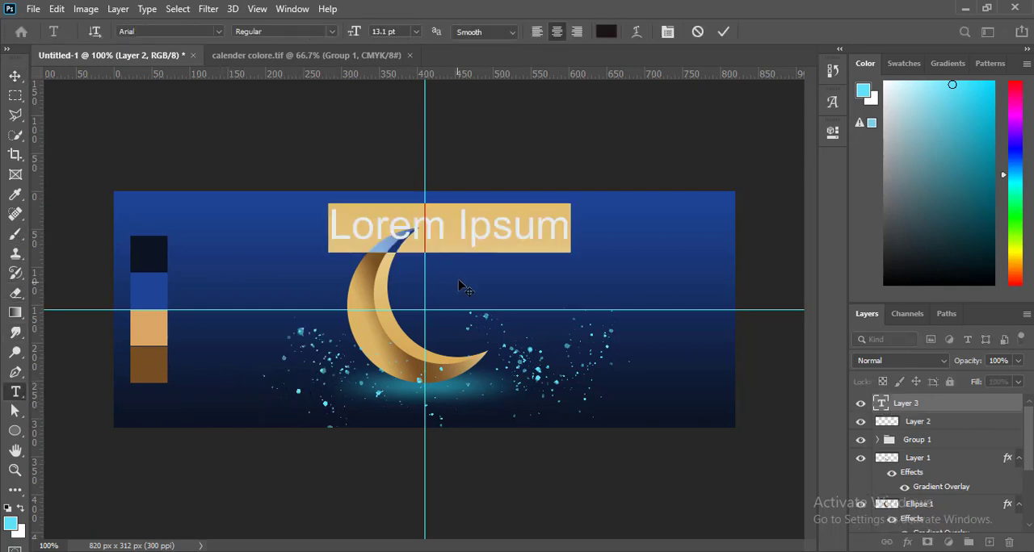
# Step: Add the centred two-line text "Eid MUBARAK" over the moon and set the word Eid to 18 pt
pyautogui.write('Eid ')
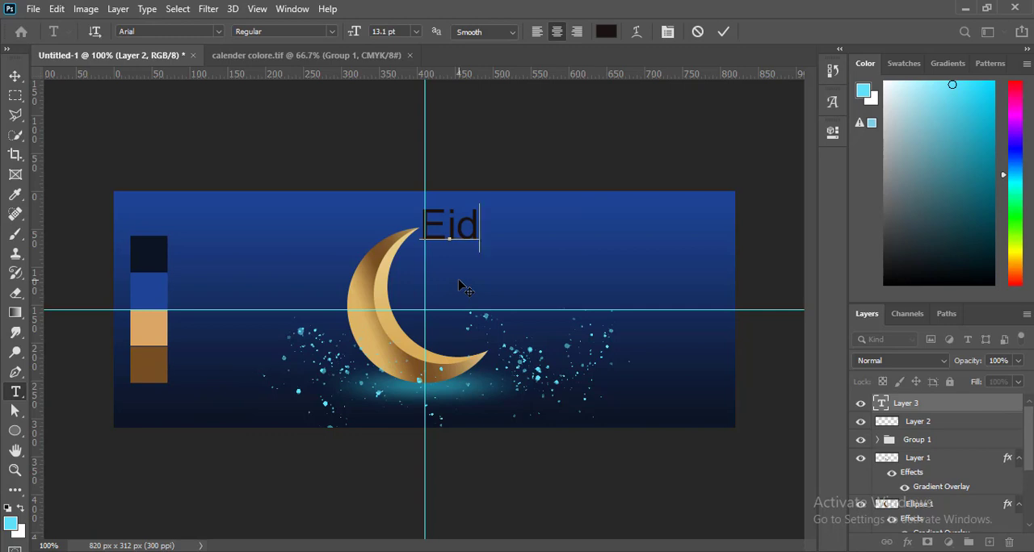
pyautogui.write('MUBARAK')
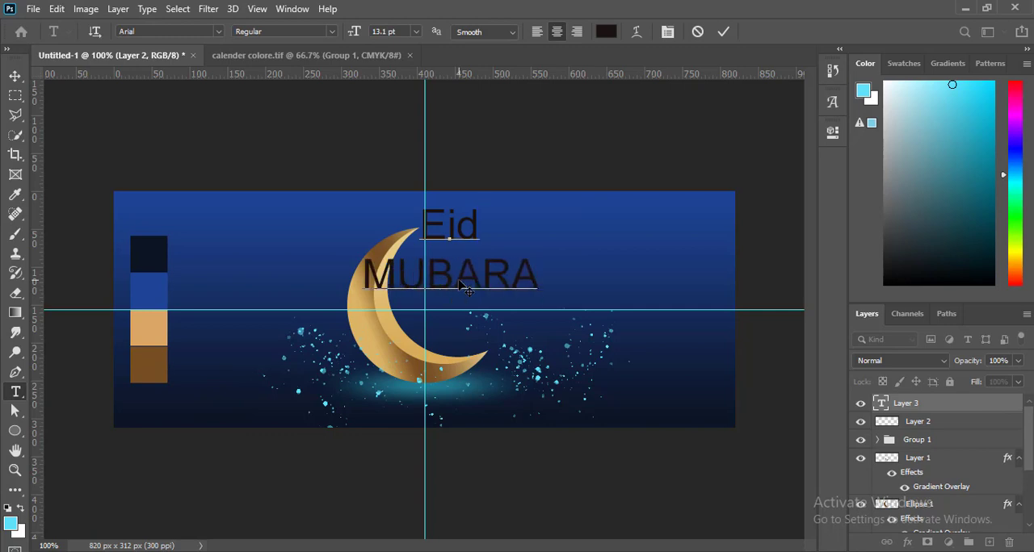
pyautogui.doubleClick(449, 221)
pyautogui.click(415, 31)
pyautogui.click(416, 164)
# Step: Set the word MUBARAK to 6 pt and shift the text slightly down beside the moon's upper tip
pyautogui.doubleClick(448, 284)
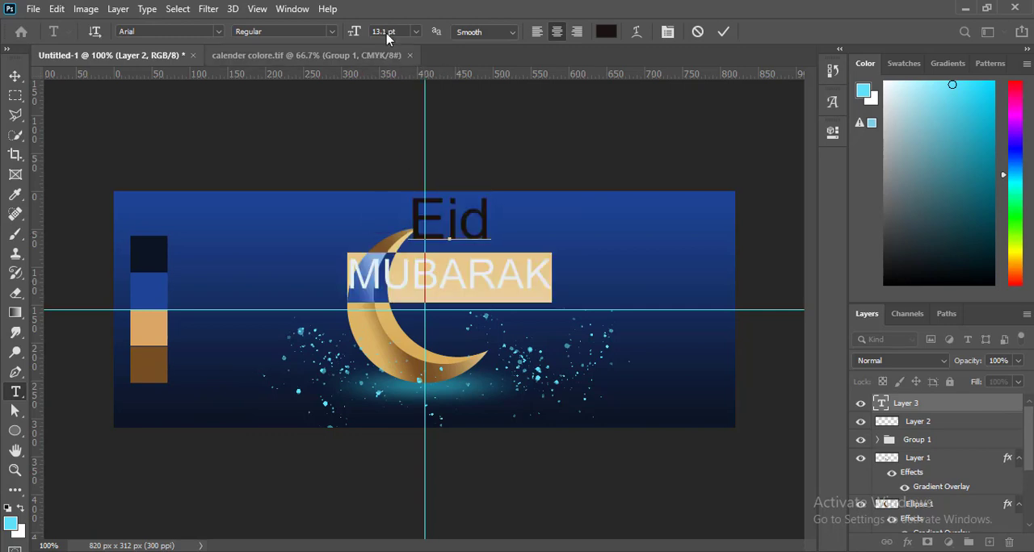
pyautogui.click(415, 32)
pyautogui.click(396, 65)
pyautogui.click(15, 76)
pyautogui.moveTo(421, 228)
pyautogui.mouseDown()
pyautogui.moveTo(425, 254)
pyautogui.moveTo(431, 238)
pyautogui.mouseUp()
# Step: Set the font of the word Eid to Brush Script MT
pyautogui.click(16, 392)
pyautogui.doubleClick(458, 232)
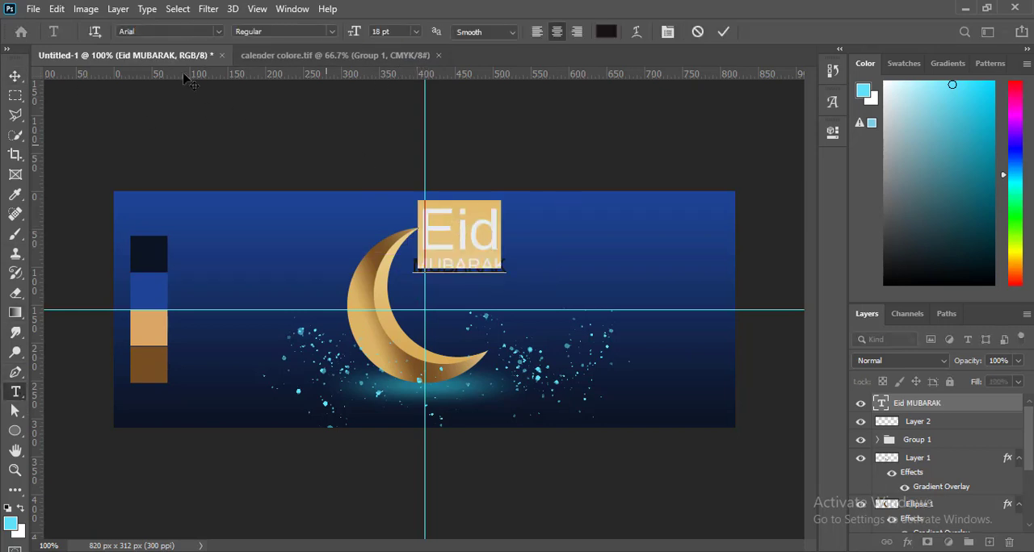
pyautogui.click(219, 31)
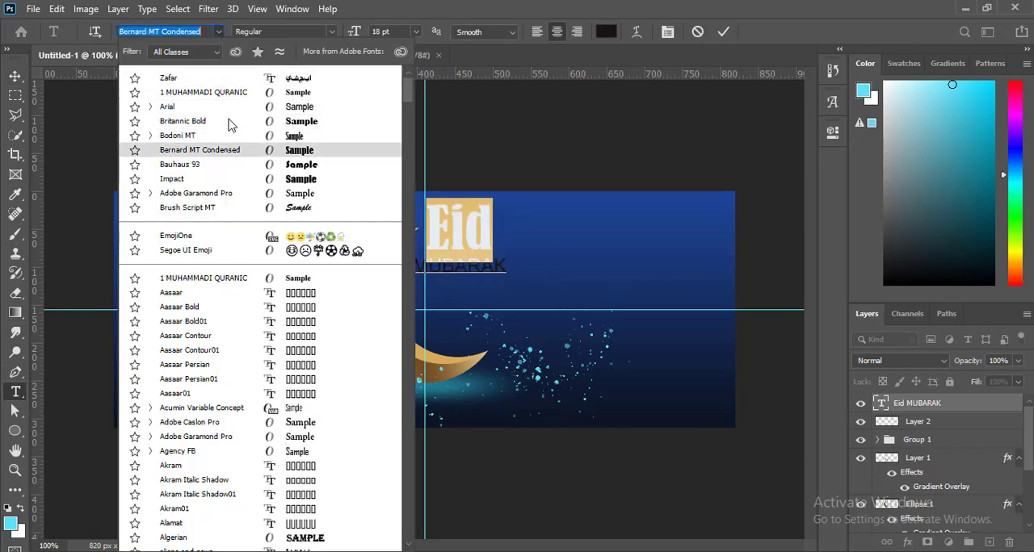
pyautogui.press('Down')
pyautogui.press('Down')
pyautogui.press('Down')
pyautogui.press('Down')
pyautogui.press('Down')
pyautogui.press('Up')
pyautogui.press('Return')
pyautogui.click(16, 78)
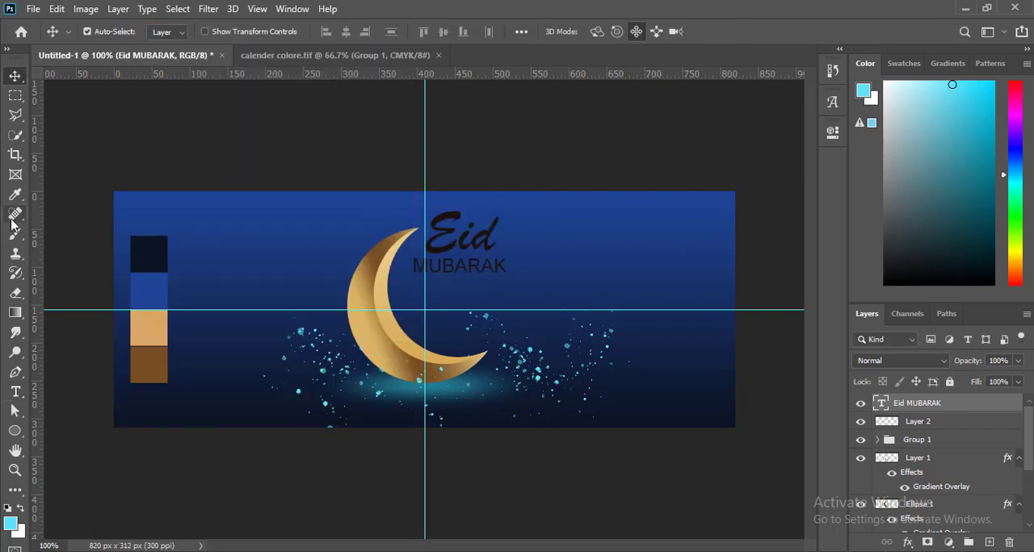
# Step: Set the font of the word MUBARAK to 1 MUHAMMADI QURANIC
pyautogui.click(16, 372)
pyautogui.click(457, 267)
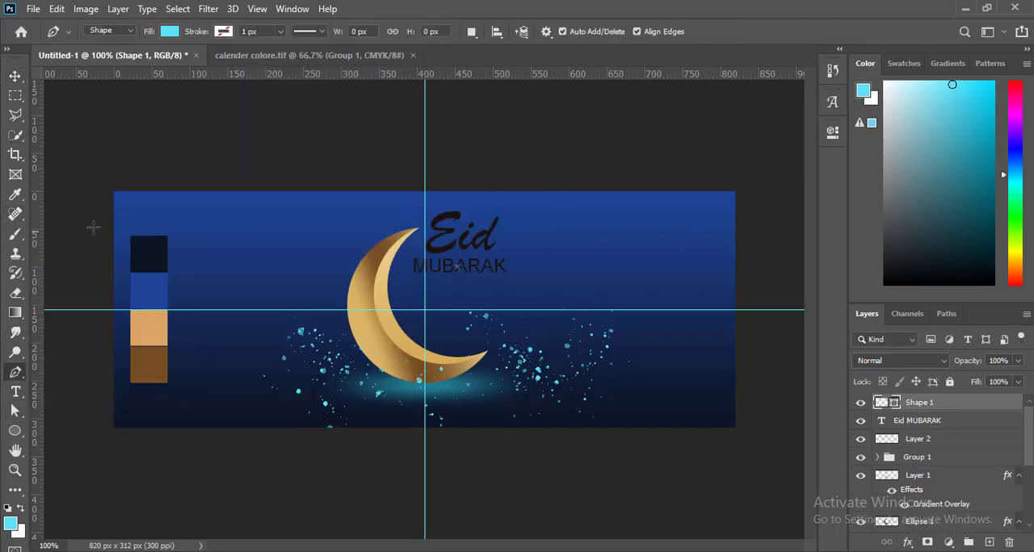
pyautogui.click(16, 391)
pyautogui.doubleClick(458, 267)
pyautogui.click(219, 30)
pyautogui.press('Down')
pyautogui.press('Down')
pyautogui.press('Down')
pyautogui.press('Down')
pyautogui.press('Down')
pyautogui.press('Down')
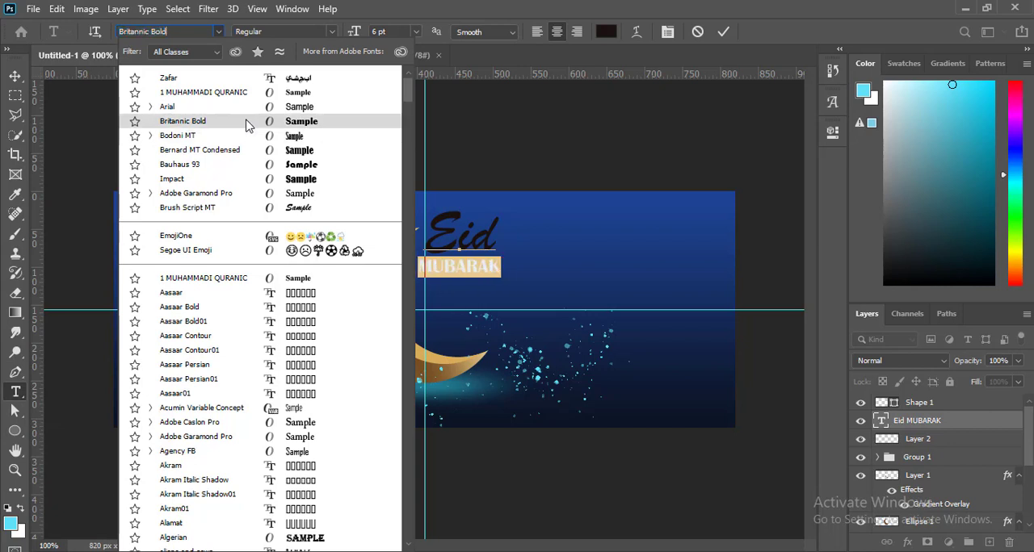
pyautogui.press('Down')
pyautogui.press('Down')
pyautogui.press('Down')
pyautogui.press('Down')
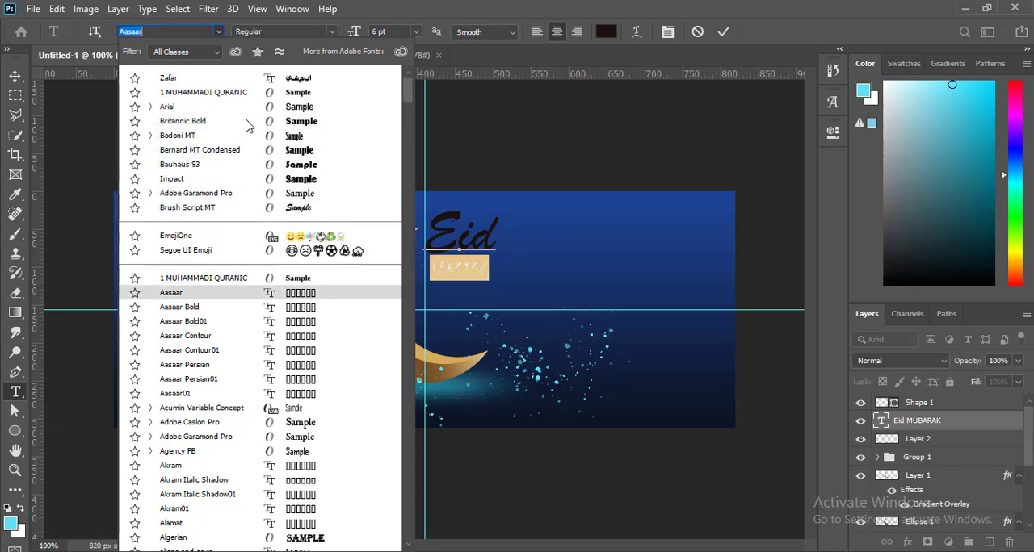
pyautogui.press('Up')
pyautogui.press('Return')
# Step: Change the colour of the whole Eid MUBARAK text to white ffffff
pyautogui.click(15, 372)
pyautogui.click(16, 392)
pyautogui.click(473, 234)
pyautogui.hotkey('ctrl', 'a')
pyautogui.click(600, 34)
pyautogui.click(515, 291)
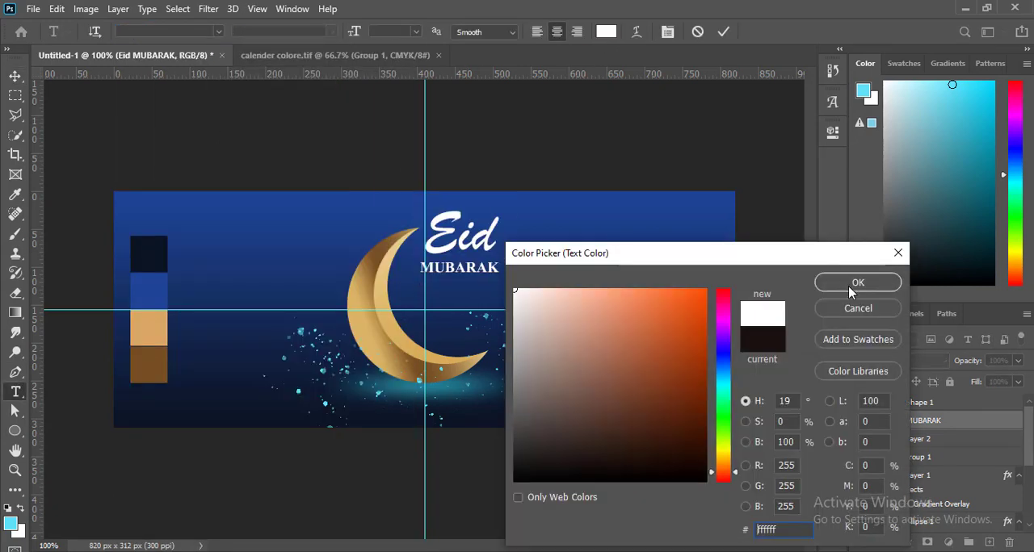
pyautogui.click(851, 286)
pyautogui.click(15, 76)
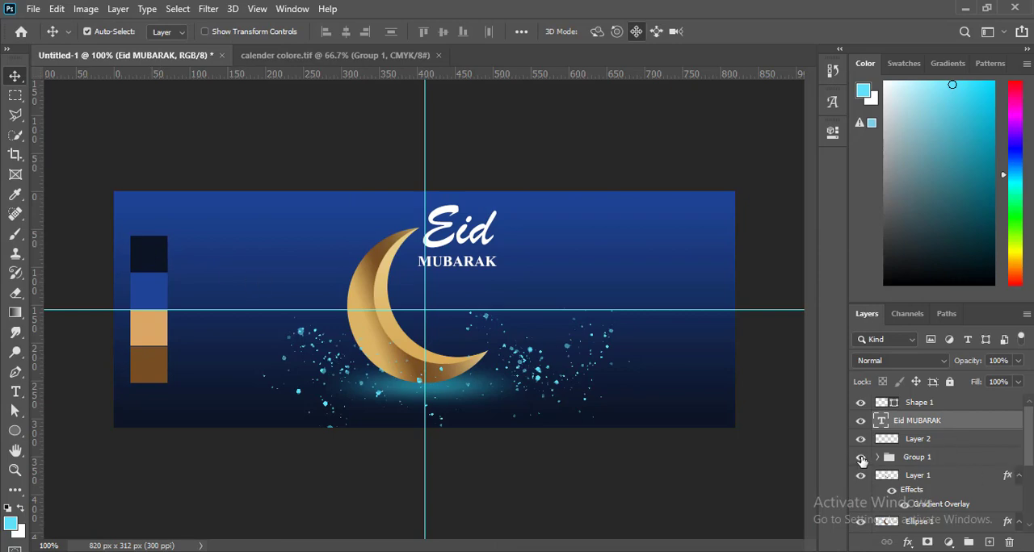
# Step: Hide the colour swatch group and bring the black Arabic Eid Mubarak calligraphy from its PNG file into the cover
pyautogui.click(861, 458)
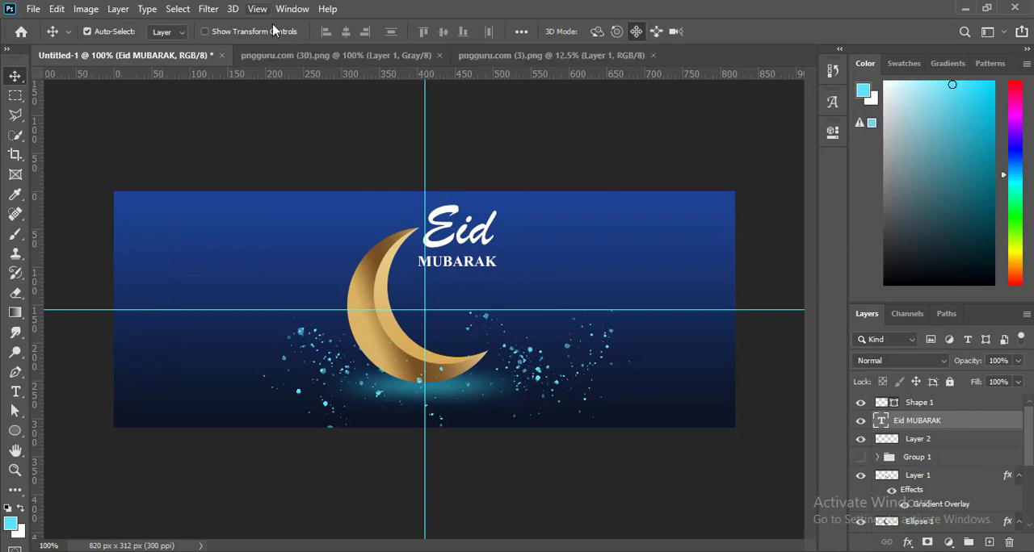
pyautogui.click(315, 55)
pyautogui.moveTo(352, 329); pyautogui.dragTo(495, 341)
# Step: Scale the calligraphy to about 58.64% and place it on the cover's right half, overlapping the moon
pyautogui.hotkey('ctrl', 't')
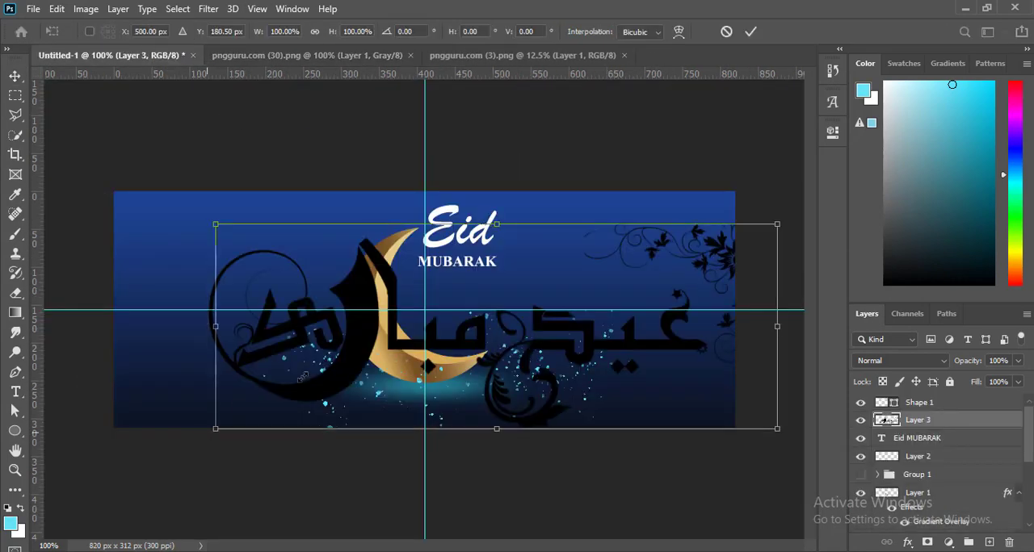
pyautogui.moveTo(214, 430); pyautogui.dragTo(444, 346)
pyautogui.moveTo(537, 286); pyautogui.dragTo(496, 311)
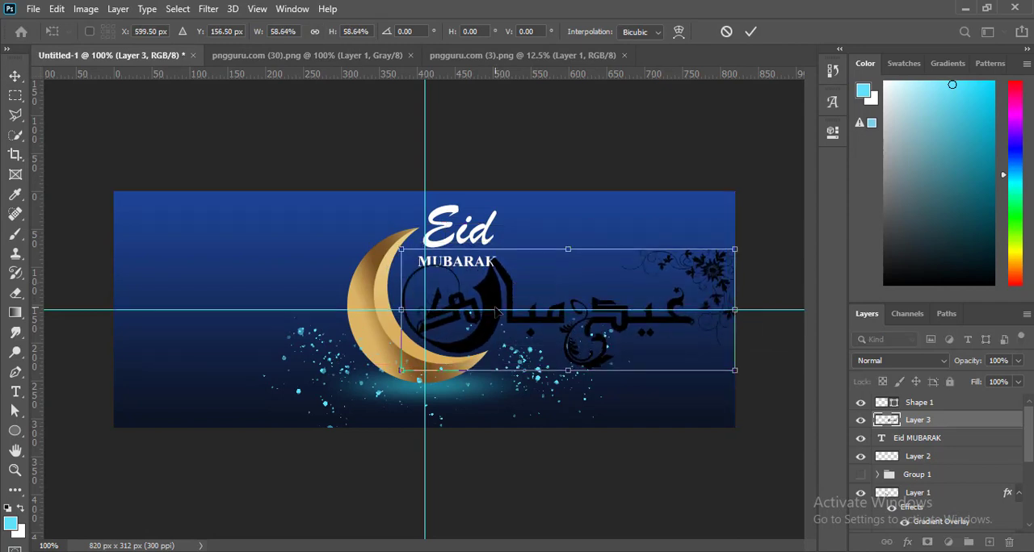
pyautogui.press('Return')
# Step: Select the calligraphy's floral ornament with the Polygonal Lasso and move it up into the cover's upper-right corner
pyautogui.click(16, 113)
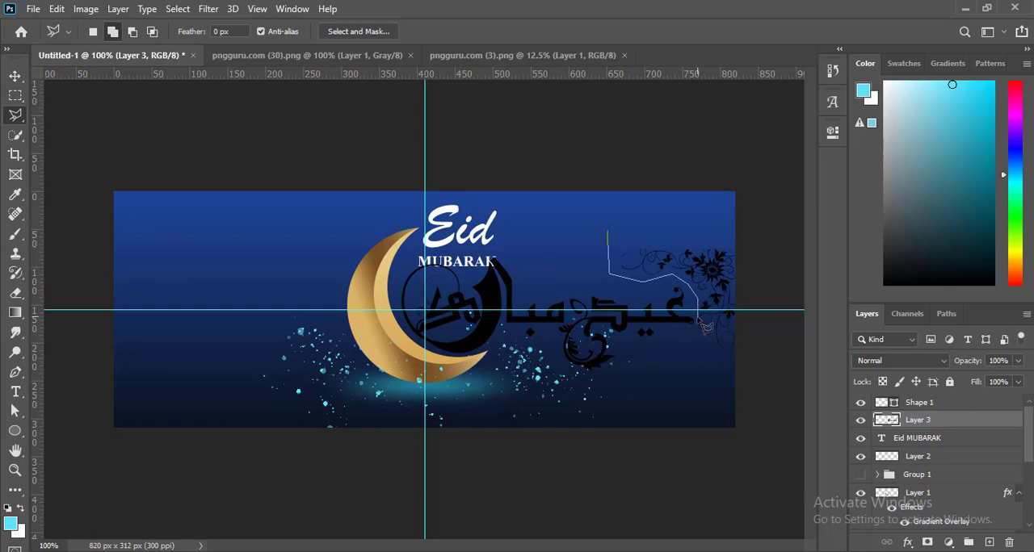
pyautogui.moveTo(693, 350); pyautogui.dragTo(701, 217)
pyautogui.click(610, 233)
pyautogui.press('v')
pyautogui.moveTo(701, 266)
pyautogui.mouseDown()
pyautogui.moveTo(690, 231)
pyautogui.moveTo(697, 215)
pyautogui.mouseUp()
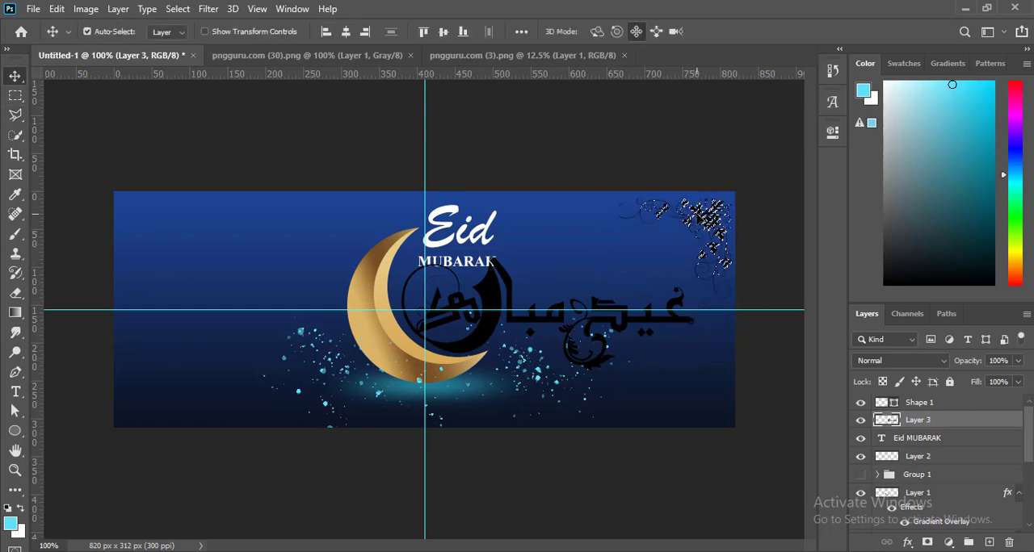
# Step: Put the selected floral corner ornament on its own layer and enable a gradient overlay on it
pyautogui.hotkey('ctrl', 'j')
pyautogui.click(702, 220)
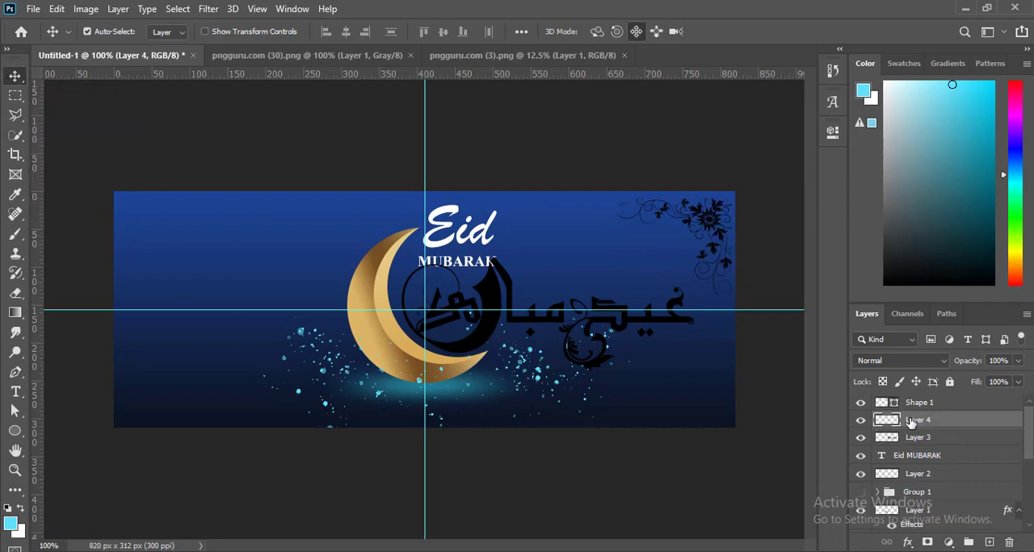
pyautogui.doubleClick(879, 421)
pyautogui.click(491, 254)
pyautogui.moveTo(554, 46); pyautogui.dragTo(538, 288)
pyautogui.click(863, 372)
pyautogui.click(375, 258)
pyautogui.press('Escape')
pyautogui.click(508, 522)
pyautogui.click(542, 542)
# Step: Replace the brown middle stop of the ornament's gradient with the light gold sampled from the moon and apply the overlay
pyautogui.click(763, 404)
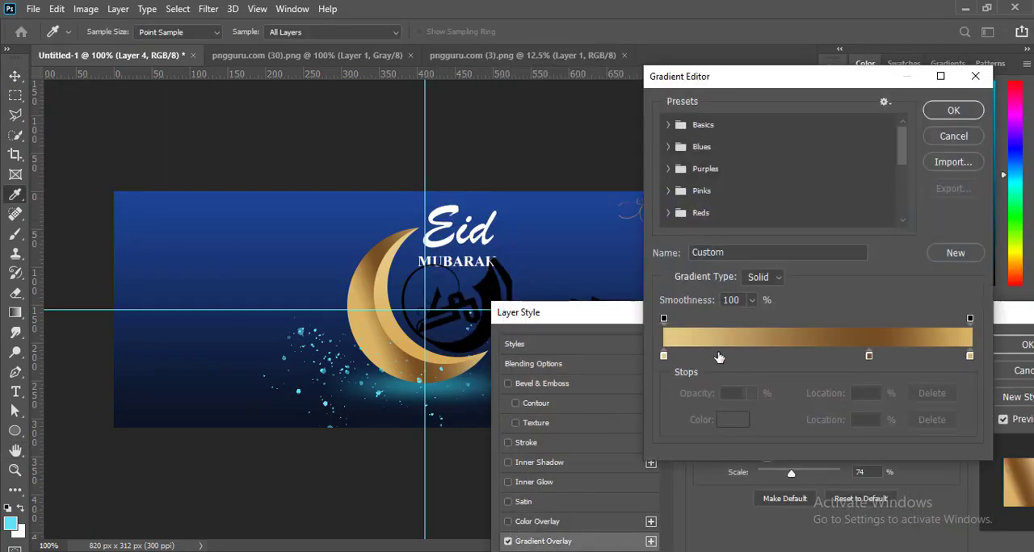
pyautogui.doubleClick(868, 356)
pyautogui.click(380, 279)
pyautogui.click(867, 283)
pyautogui.click(953, 109)
pyautogui.press('Return')
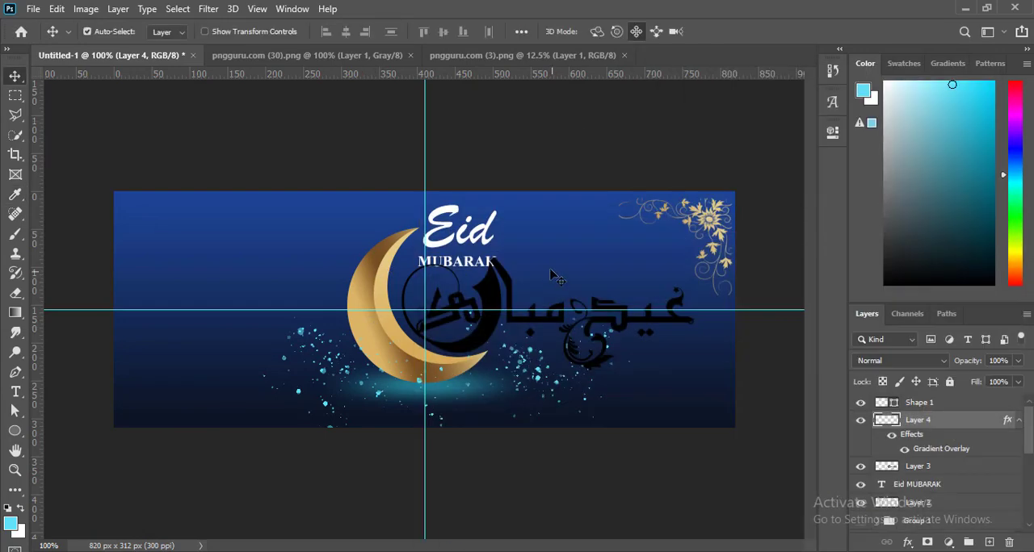
# Step: Outline the calligraphy's right-hand word and its curled ornament with the Polygonal Lasso, cut them to a separate layer and nudge it slightly
pyautogui.click(647, 323)
pyautogui.press('l')
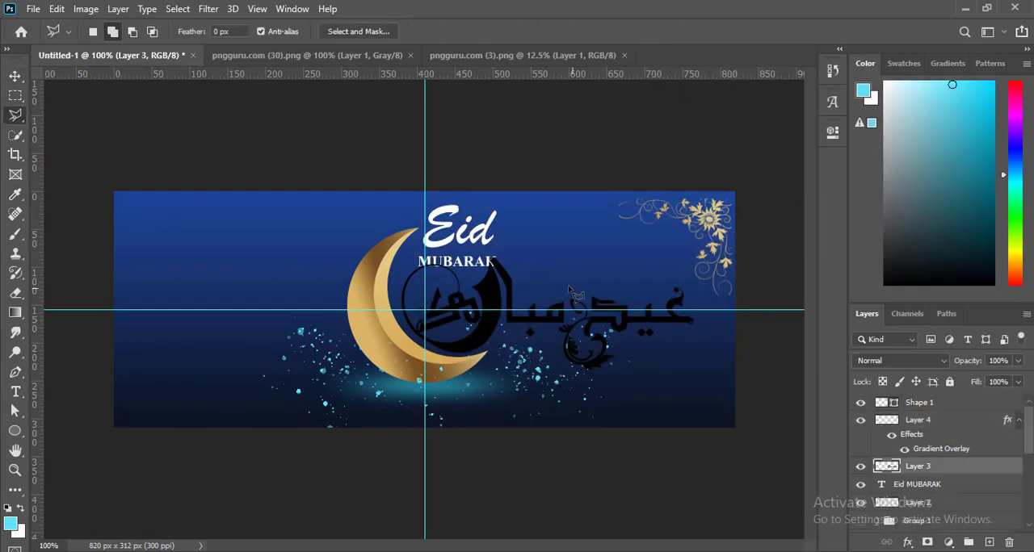
pyautogui.hotkey('ctrl', '+')
pyautogui.moveTo(623, 312); pyautogui.dragTo(328, 288)
pyautogui.moveTo(417, 264); pyautogui.dragTo(459, 282)
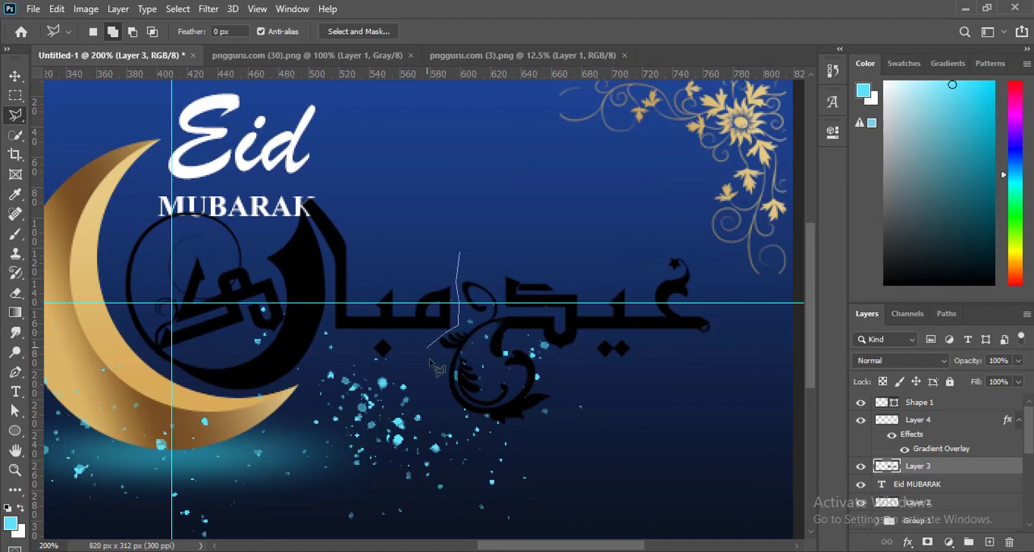
pyautogui.click(560, 466)
pyautogui.click(748, 326)
pyautogui.click(692, 240)
pyautogui.click(459, 252)
pyautogui.hotkey('ctrl', 'shift', 'j')
pyautogui.press('v')
pyautogui.moveTo(624, 322)
pyautogui.mouseDown()
pyautogui.moveTo(464, 302)
pyautogui.moveTo(641, 302)
pyautogui.moveTo(629, 315)
pyautogui.mouseUp()
# Step: Apply a linear gold gradient overlay to the separated word at 100% opacity, angle -159° and 74% scale
pyautogui.doubleClick(886, 467)
pyautogui.click(492, 428)
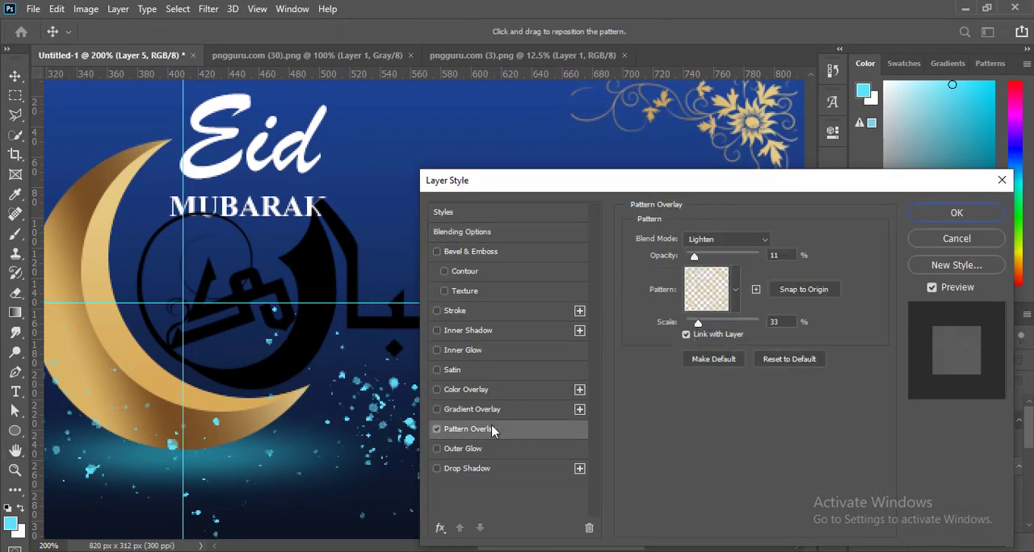
pyautogui.click(437, 428)
pyautogui.click(437, 410)
pyautogui.moveTo(537, 185); pyautogui.dragTo(742, 114)
pyautogui.click(641, 338)
pyautogui.click(641, 358)
pyautogui.moveTo(902, 252); pyautogui.dragTo(894, 251)
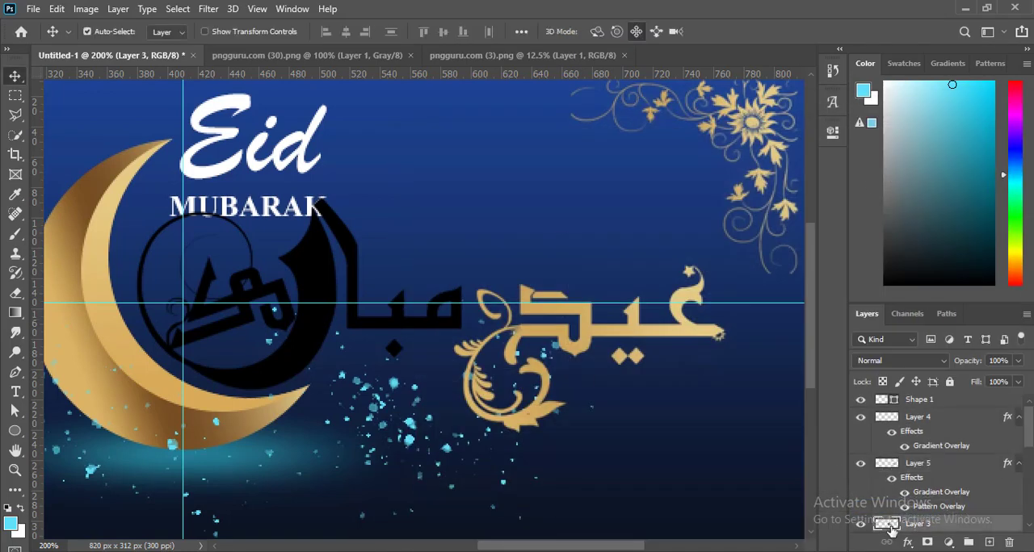
# Step: Apply the gold gradient overlay to the remaining calligraphy word and remove the gradient's middle colour stop
pyautogui.doubleClick(890, 527)
pyautogui.click(480, 363)
pyautogui.click(710, 228)
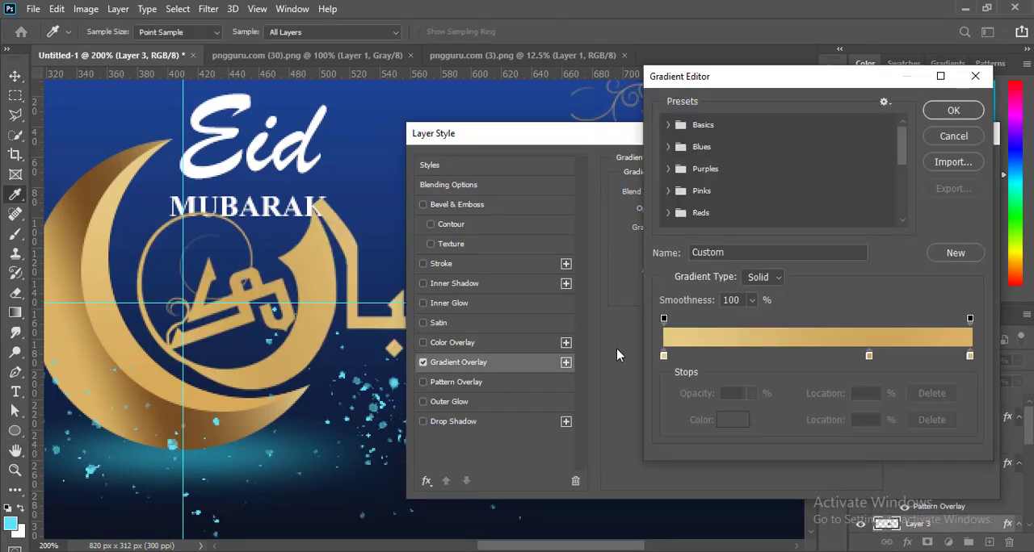
pyautogui.click(944, 116)
pyautogui.click(710, 228)
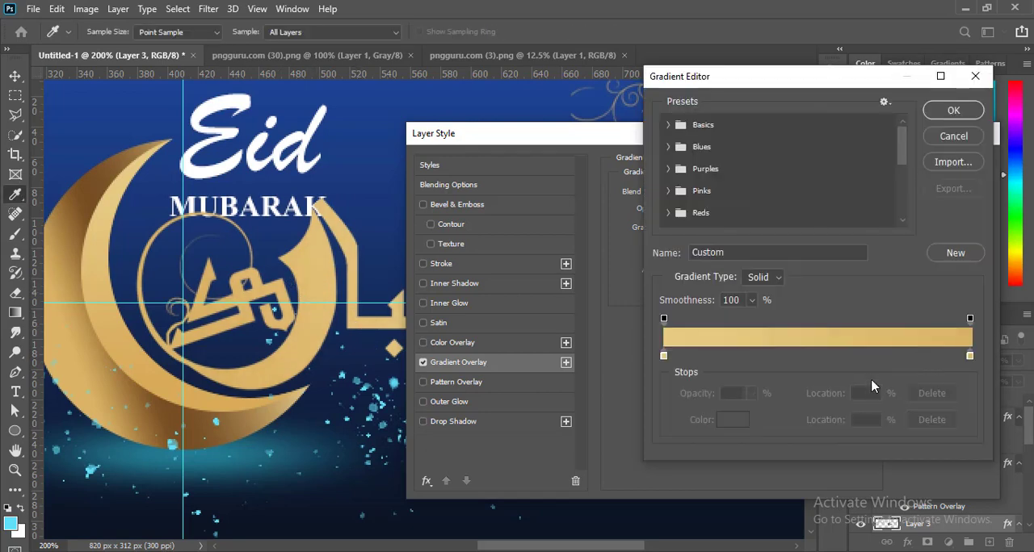
pyautogui.moveTo(701, 81); pyautogui.dragTo(617, 160)
pyautogui.click(872, 192)
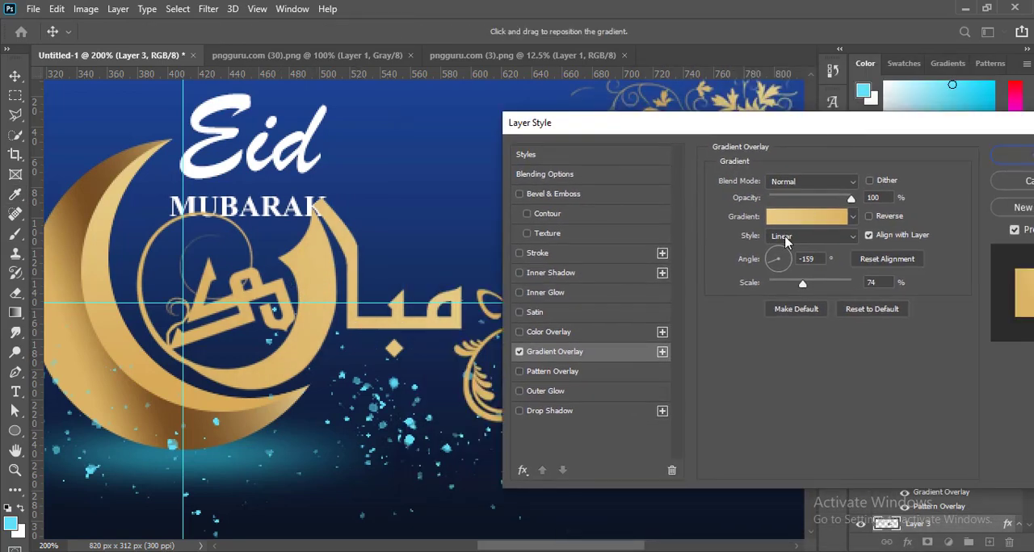
# Step: Lighten the end colours of that word's gradient to pale cream and light gold
pyautogui.click(806, 217)
pyautogui.click(582, 431)
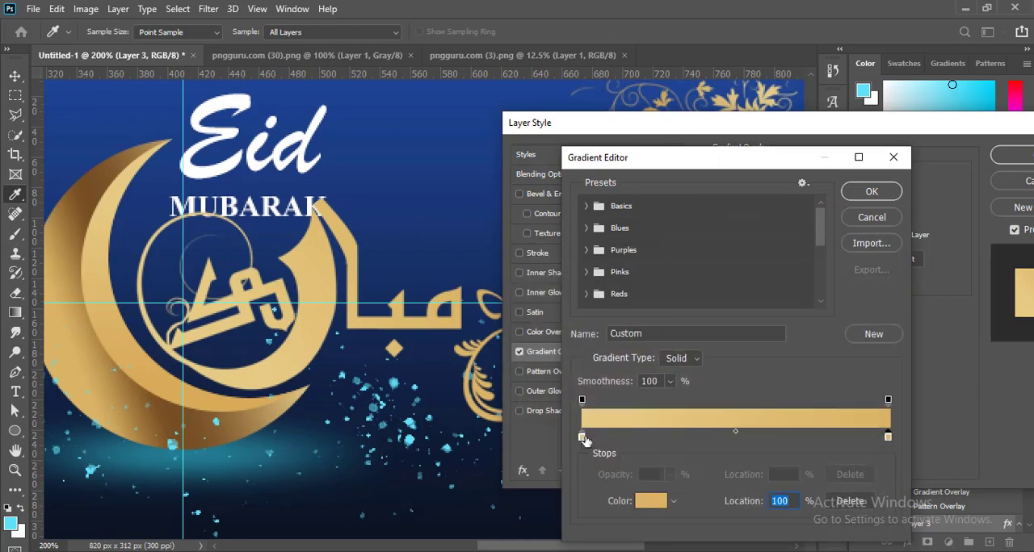
pyautogui.doubleClick(582, 431)
pyautogui.click(858, 283)
pyautogui.doubleClick(577, 439)
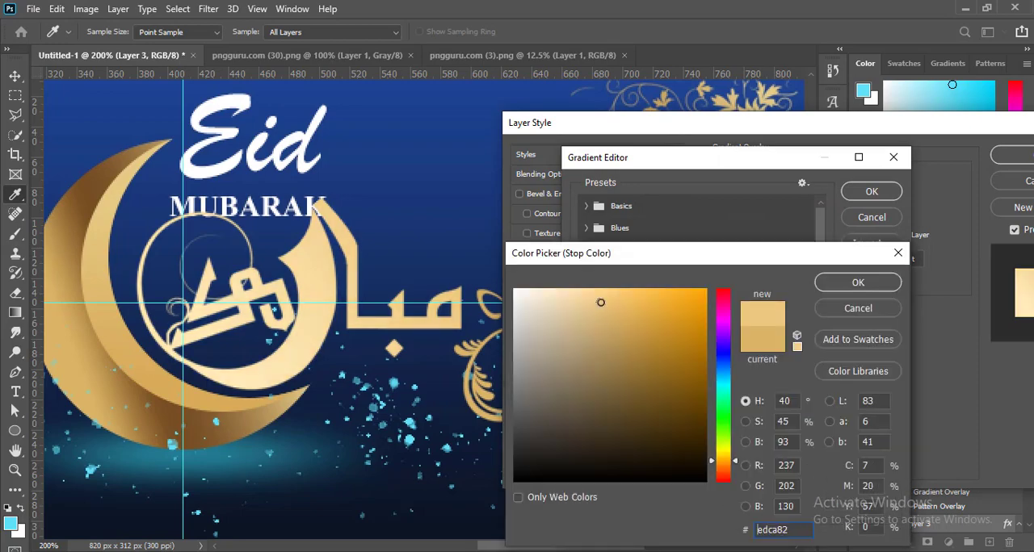
pyautogui.click(857, 283)
pyautogui.click(871, 192)
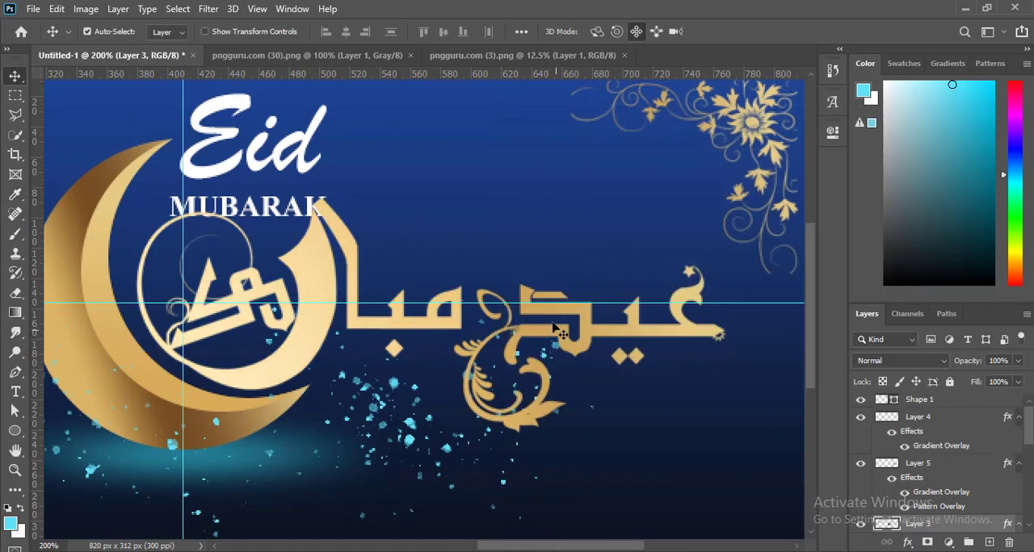
# Step: Merge the two gold calligraphy word layers into one layer
pyautogui.click(948, 464)
pyautogui.keyDown('ctrl'); pyautogui.click(948, 522); pyautogui.keyUp('ctrl')
pyautogui.hotkey('ctrl', 'e')
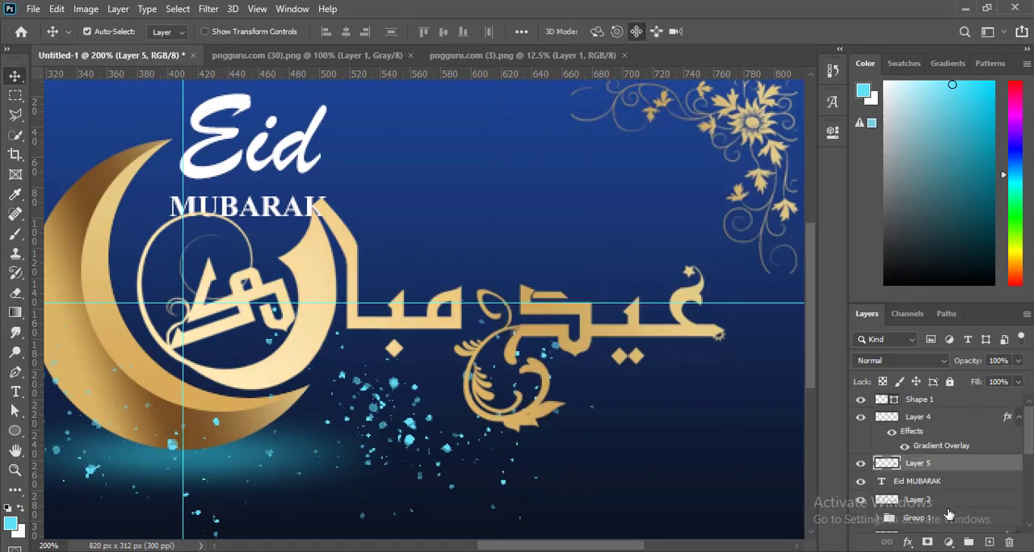
# Step: Add a Darken drop shadow to the calligraphy with 72% opacity, 101° angle, 1 px distance, 9% spread and 4 px size
pyautogui.click(907, 542)
pyautogui.click(928, 540)
pyautogui.moveTo(759, 125); pyautogui.dragTo(947, 57)
pyautogui.click(900, 155)
pyautogui.moveTo(944, 134)
pyautogui.mouseDown()
pyautogui.moveTo(930, 134)
pyautogui.moveTo(941, 134)
pyautogui.mouseUp()
pyautogui.moveTo(879, 54); pyautogui.dragTo(863, 45)
pyautogui.moveTo(874, 206); pyautogui.dragTo(873, 173)
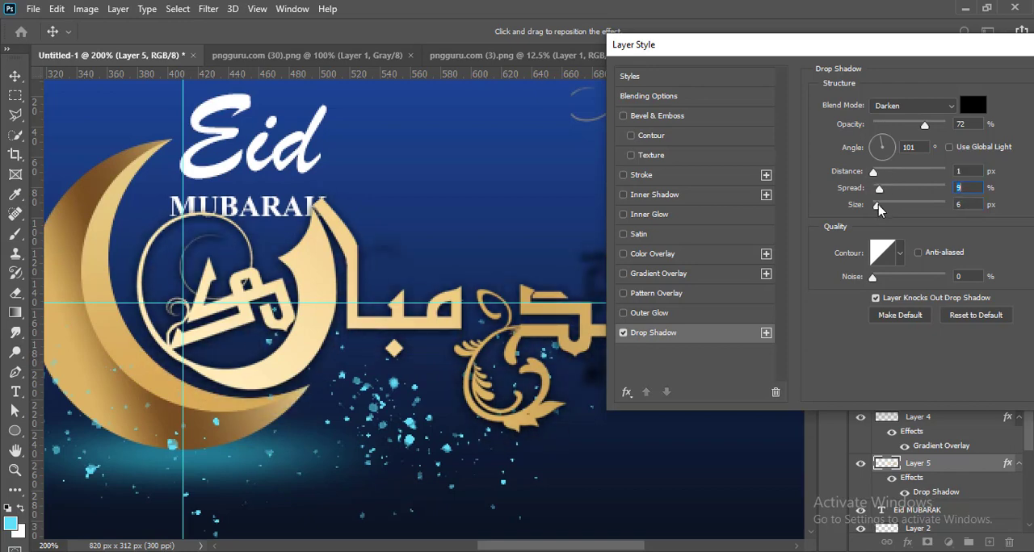
pyautogui.moveTo(849, 50); pyautogui.dragTo(917, 113)
pyautogui.moveTo(948, 233); pyautogui.dragTo(944, 264)
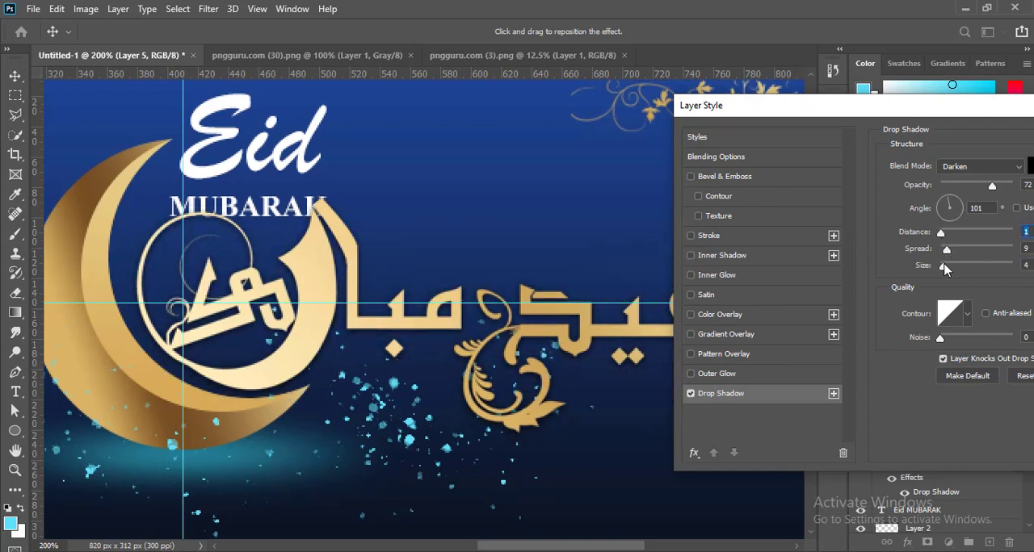
# Step: Choose black as the calligraphy's drop shadow colour and apply the effect
pyautogui.moveTo(808, 105); pyautogui.dragTo(659, 130)
pyautogui.click(893, 191)
pyautogui.click(516, 461)
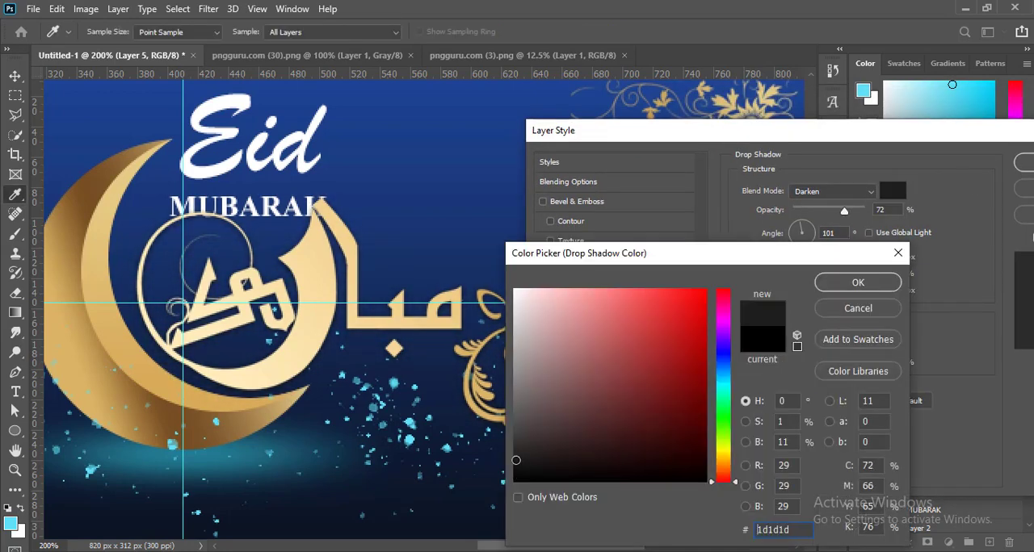
pyautogui.moveTo(516, 460); pyautogui.dragTo(514, 485)
pyautogui.click(860, 283)
pyautogui.click(1024, 163)
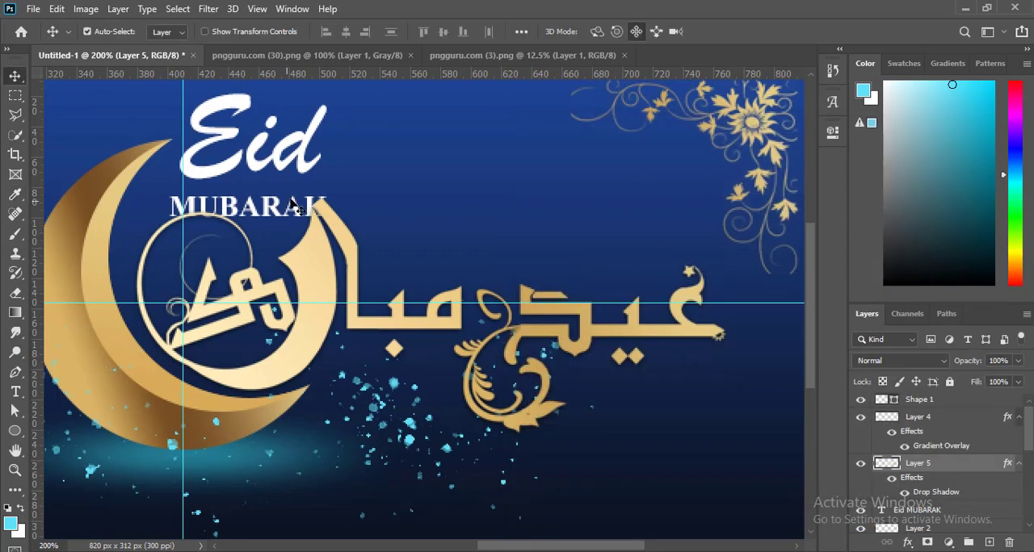
# Step: Add a black Darken drop shadow to the Eid MUBARAK text with 72% opacity, 1 px distance, 9% spread and 4 px size
pyautogui.click(274, 166)
pyautogui.click(907, 542)
pyautogui.click(921, 427)
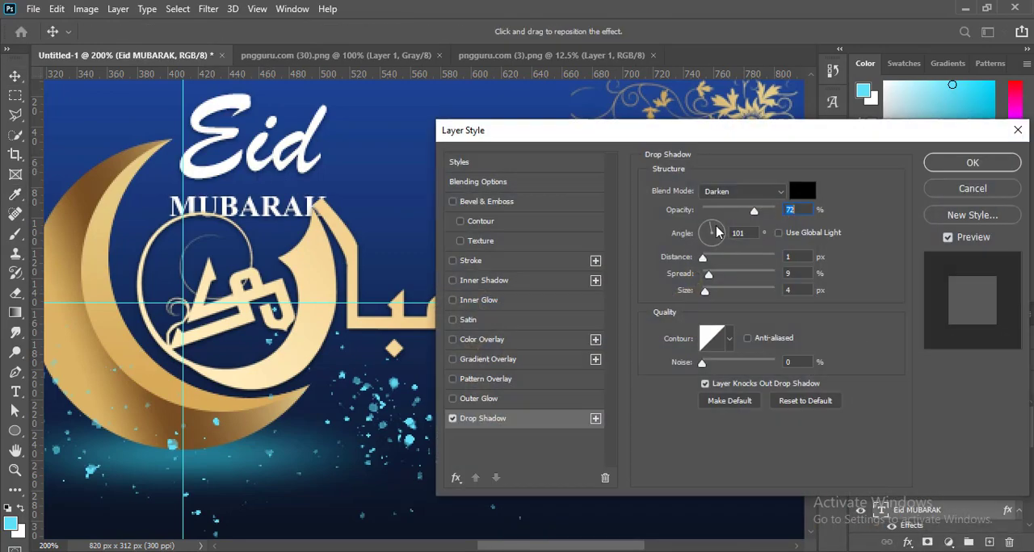
pyautogui.click(964, 163)
# Step: Choose the 150 px Soft Round brush for the layer above the gradient fill and try a full-strength cyan stroke behind the calligraphy
pyautogui.hotkey('ctrl', '-')
pyautogui.hotkey('ctrl', '-')
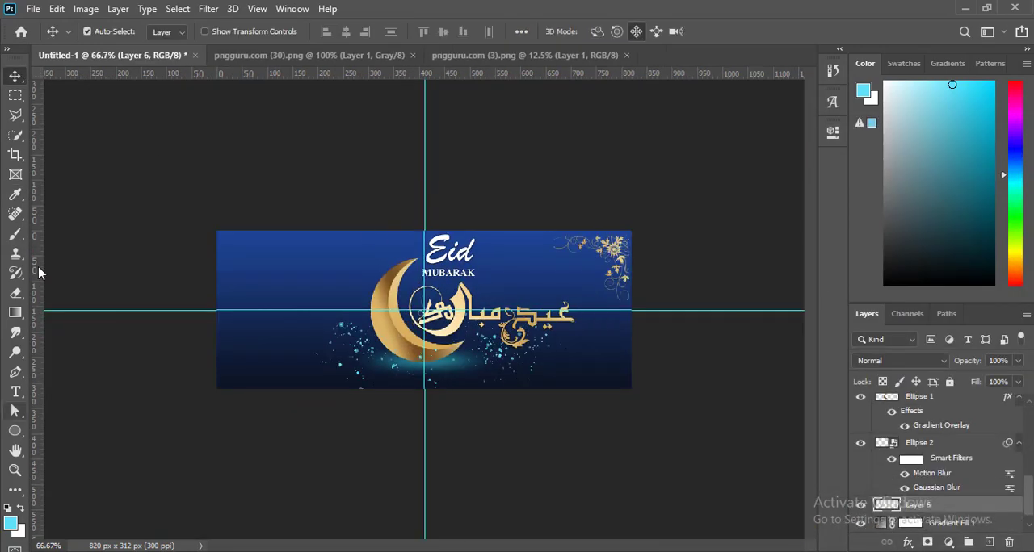
pyautogui.click(15, 234)
pyautogui.click(109, 31)
pyautogui.click(130, 149)
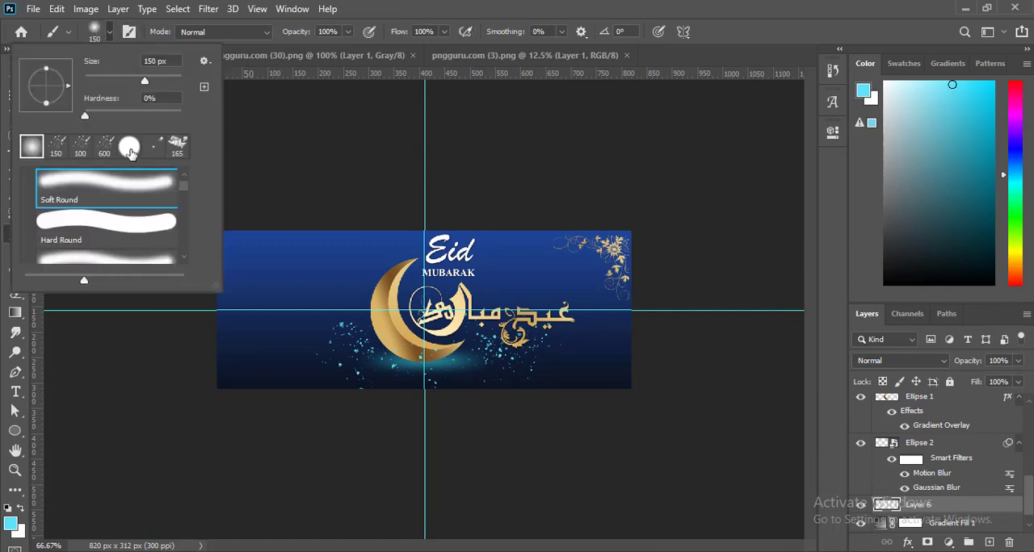
pyautogui.click(100, 32)
pyautogui.moveTo(443, 317); pyautogui.dragTo(547, 311)
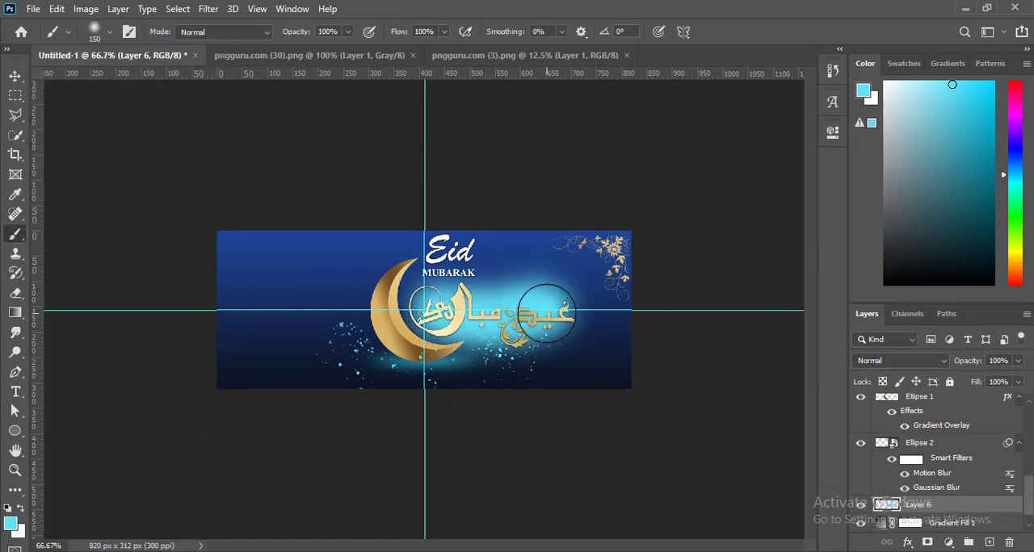
pyautogui.hotkey('ctrl', 'z')
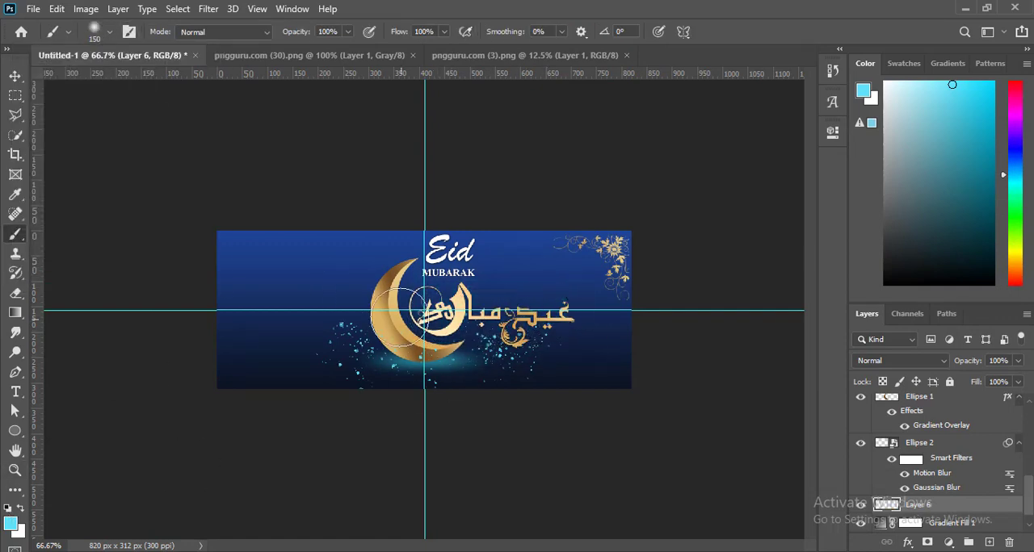
# Step: Set the brush to 56% opacity and 50% flow and paint a soft cyan glow behind the moon and calligraphy
pyautogui.click(347, 33)
pyautogui.click(318, 49)
pyautogui.click(444, 33)
pyautogui.click(410, 49)
pyautogui.moveTo(478, 311)
pyautogui.mouseDown()
pyautogui.moveTo(558, 314)
pyautogui.moveTo(539, 316)
pyautogui.mouseUp()
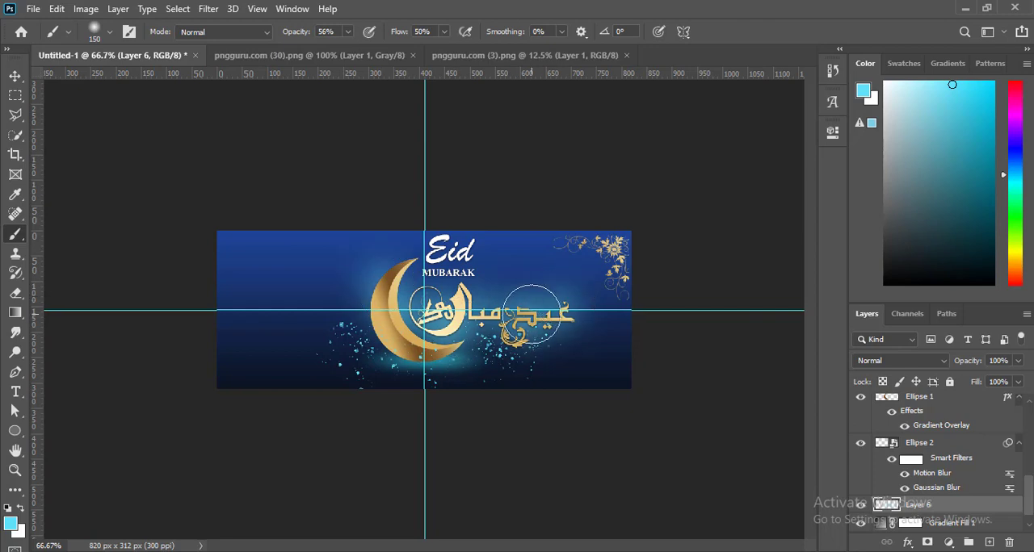
pyautogui.hotkey('ctrl', '-')
pyautogui.press('v')
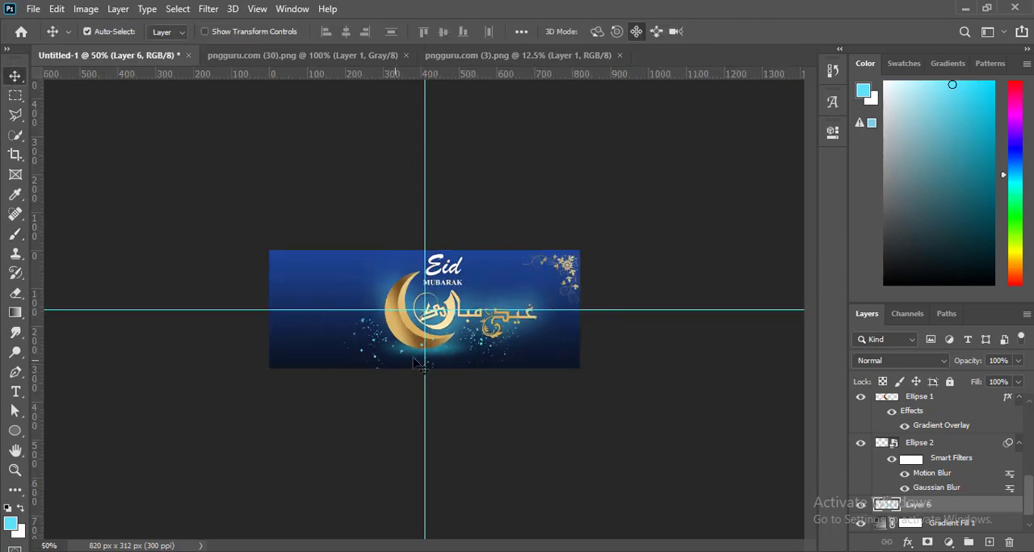
pyautogui.hotkey('ctrl', '+')
pyautogui.hotkey('ctrl', '+')
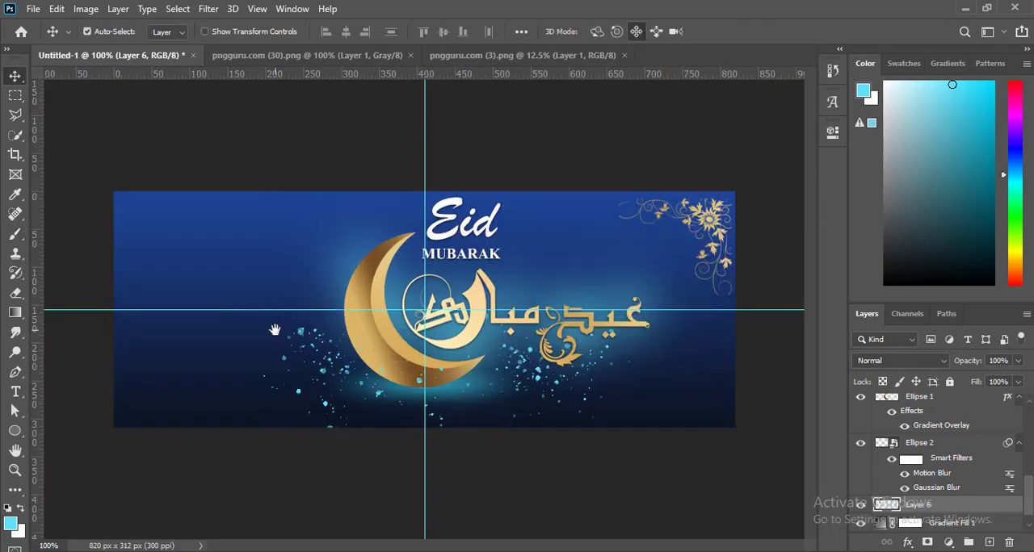
# Step: Draw a cyan rectangle about 156 by 177 px in the cover's lower left with a 1 px dark navy stroke sampled from the background
pyautogui.rightClick(14, 431)
pyautogui.click(77, 432)
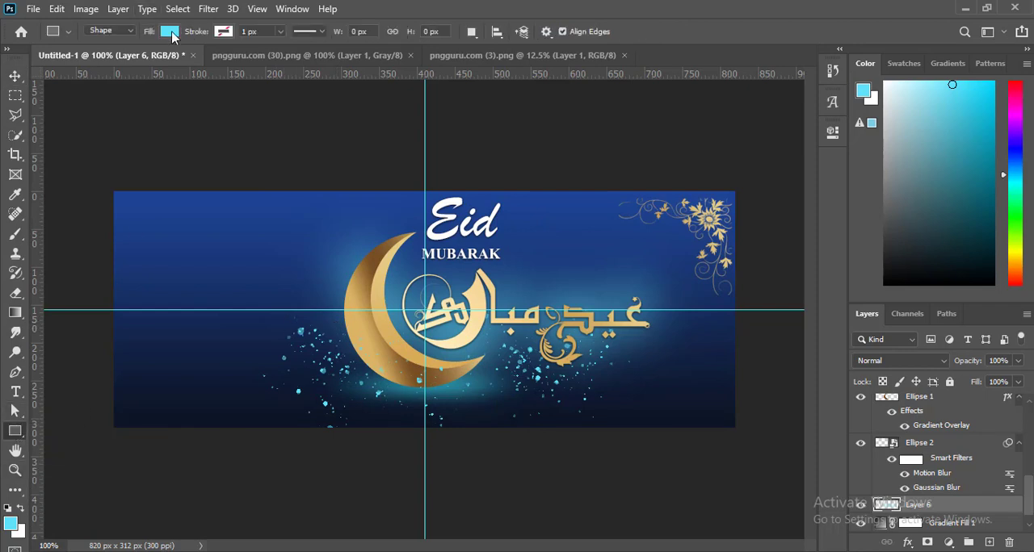
pyautogui.click(223, 31)
pyautogui.click(317, 60)
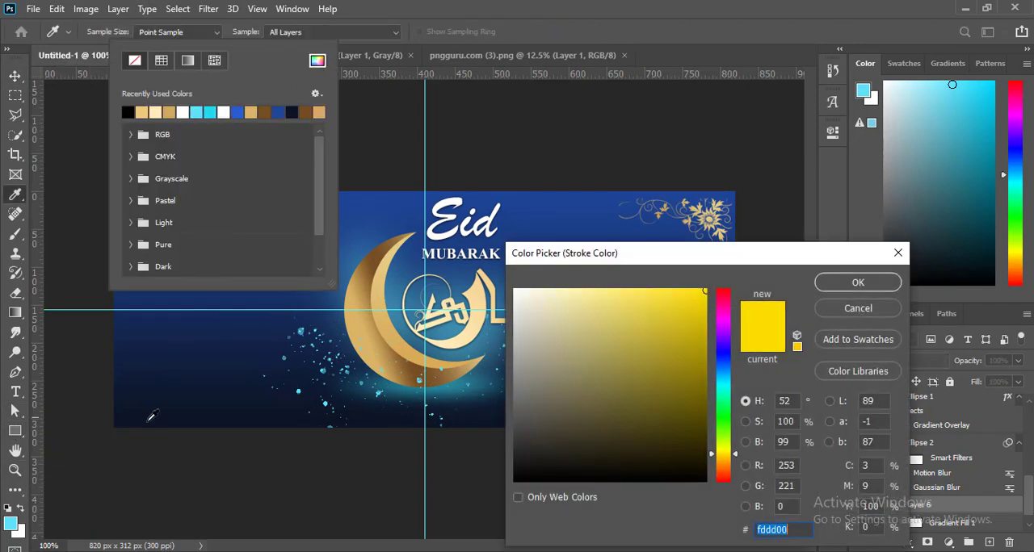
pyautogui.click(151, 416)
pyautogui.click(848, 282)
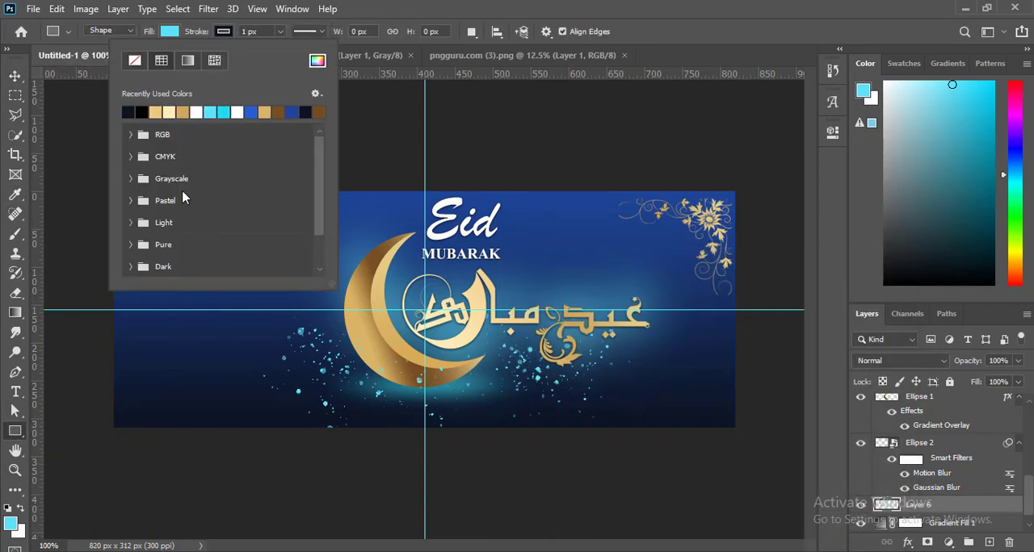
pyautogui.click(169, 32)
pyautogui.moveTo(156, 295); pyautogui.dragTo(191, 403)
pyautogui.press('v')
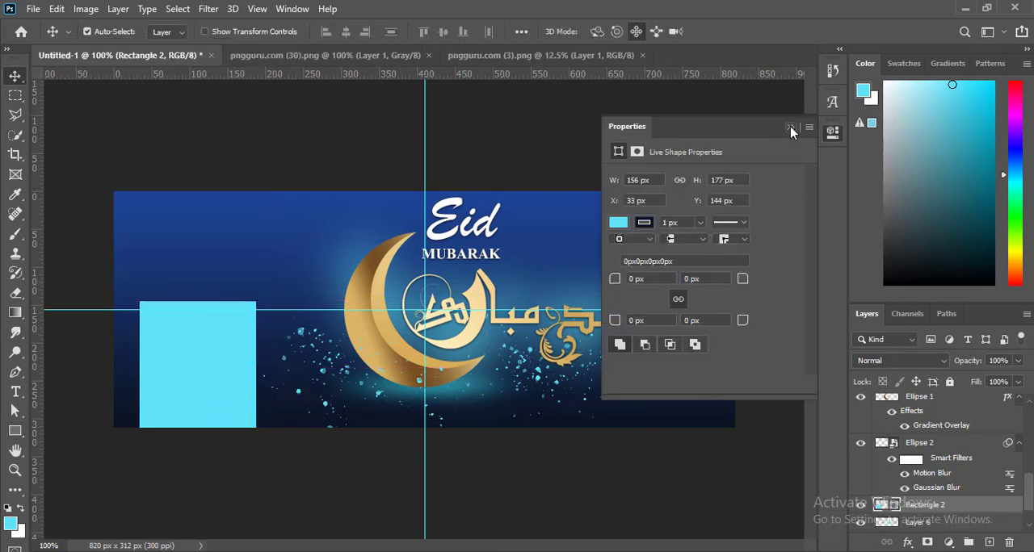
# Step: Set the cyan rectangle's stroke width to 3 px and deselect it
pyautogui.click(15, 430)
pyautogui.moveTo(281, 46)
pyautogui.mouseDown()
pyautogui.moveTo(299, 48)
pyautogui.moveTo(268, 47)
pyautogui.mouseUp()
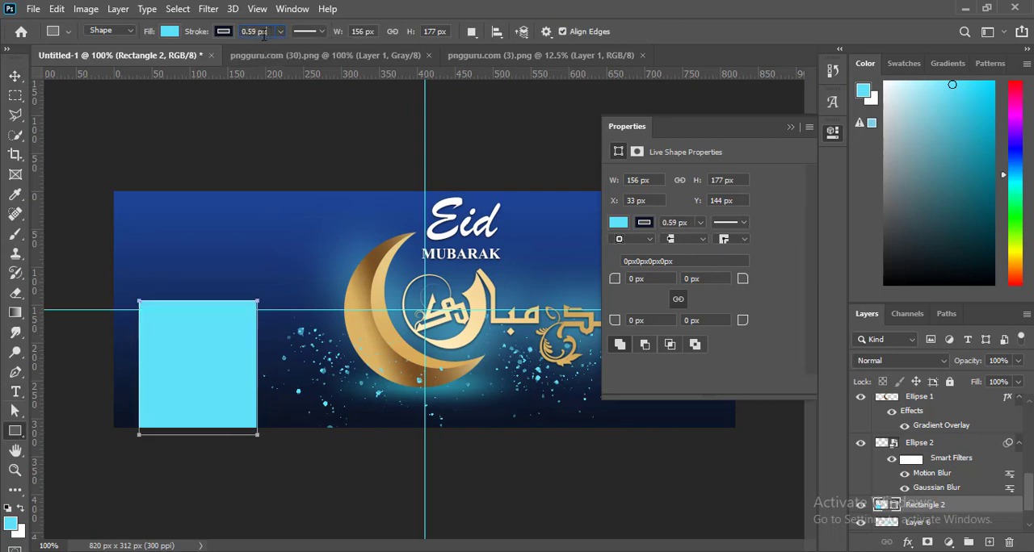
pyautogui.press('Return')
pyautogui.click(15, 77)
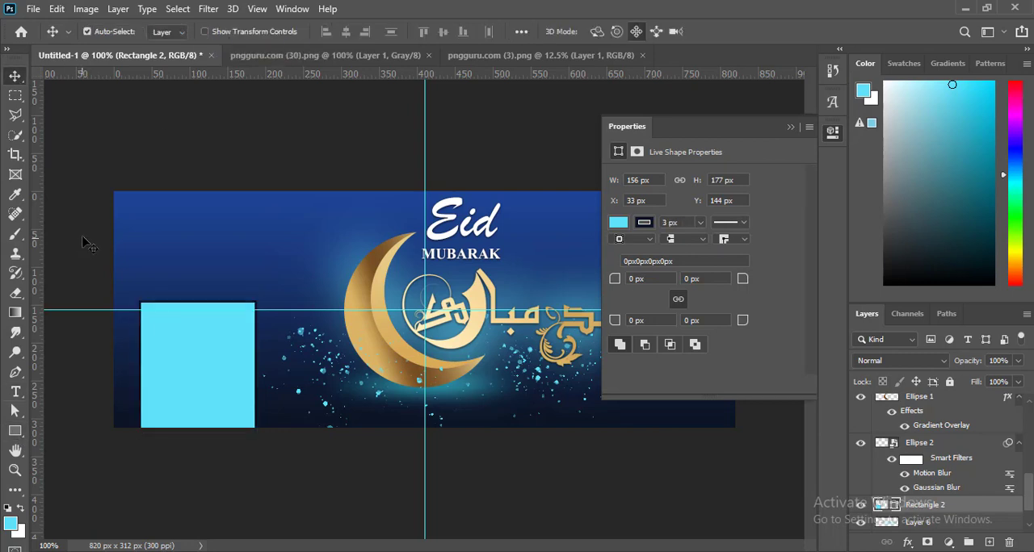
pyautogui.click(789, 127)
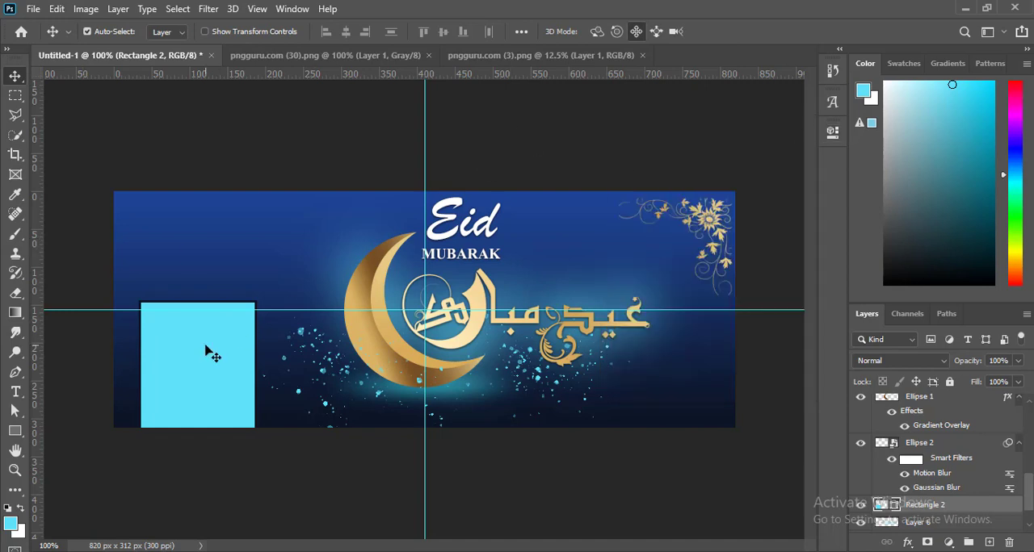
pyautogui.click(202, 157)
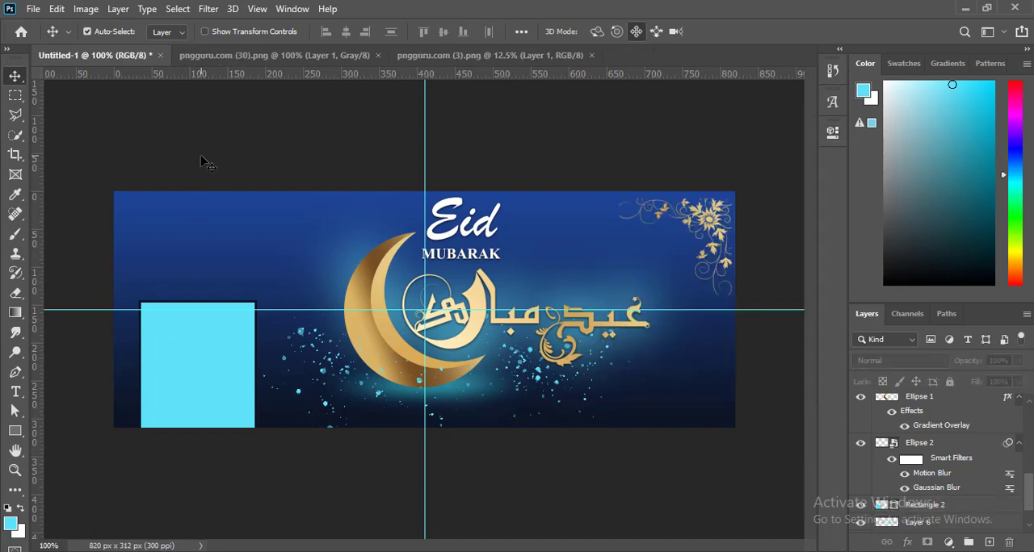